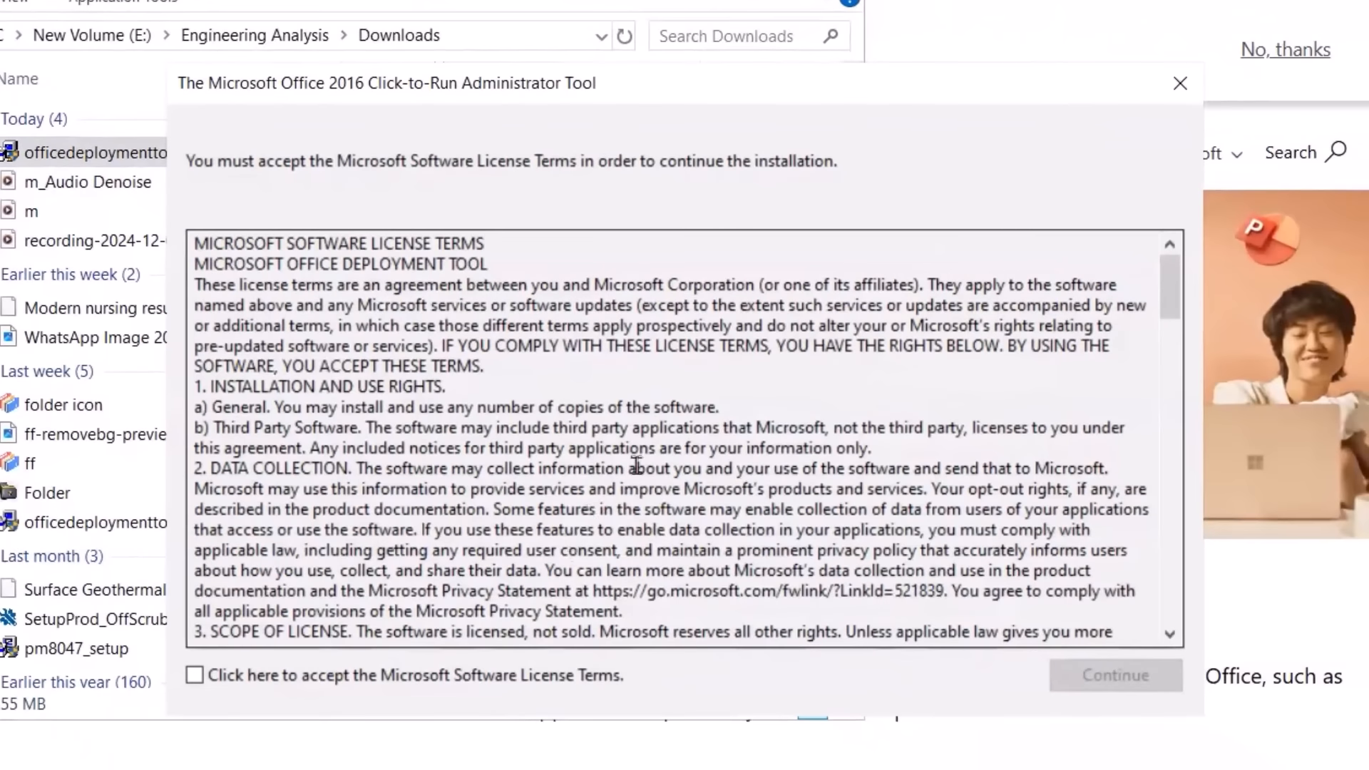
Accept the Microsoft Software License Terms and extract the deployment tool files into the Office2024 folder
{"action": "left_click", "coordinate": [310, 746]}
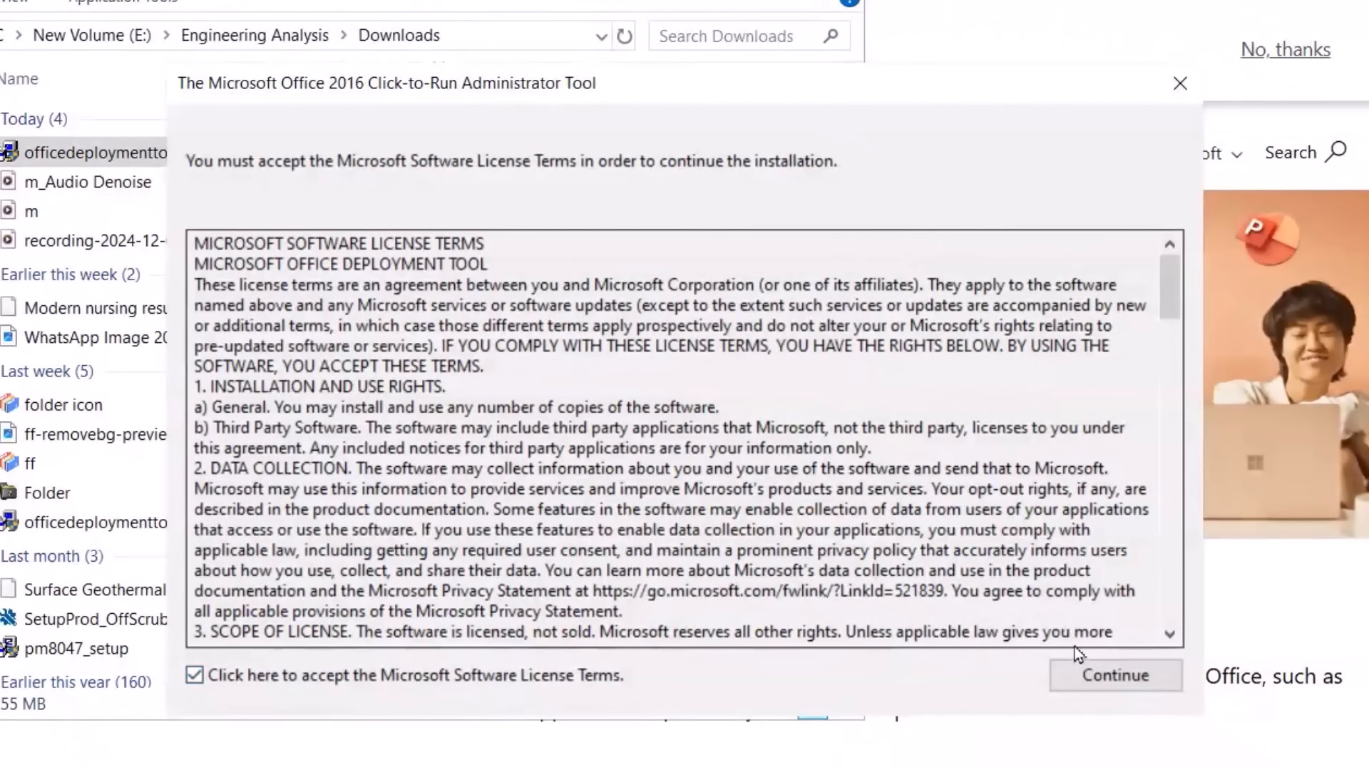
{"action": "left_click", "coordinate": [1085, 682]}
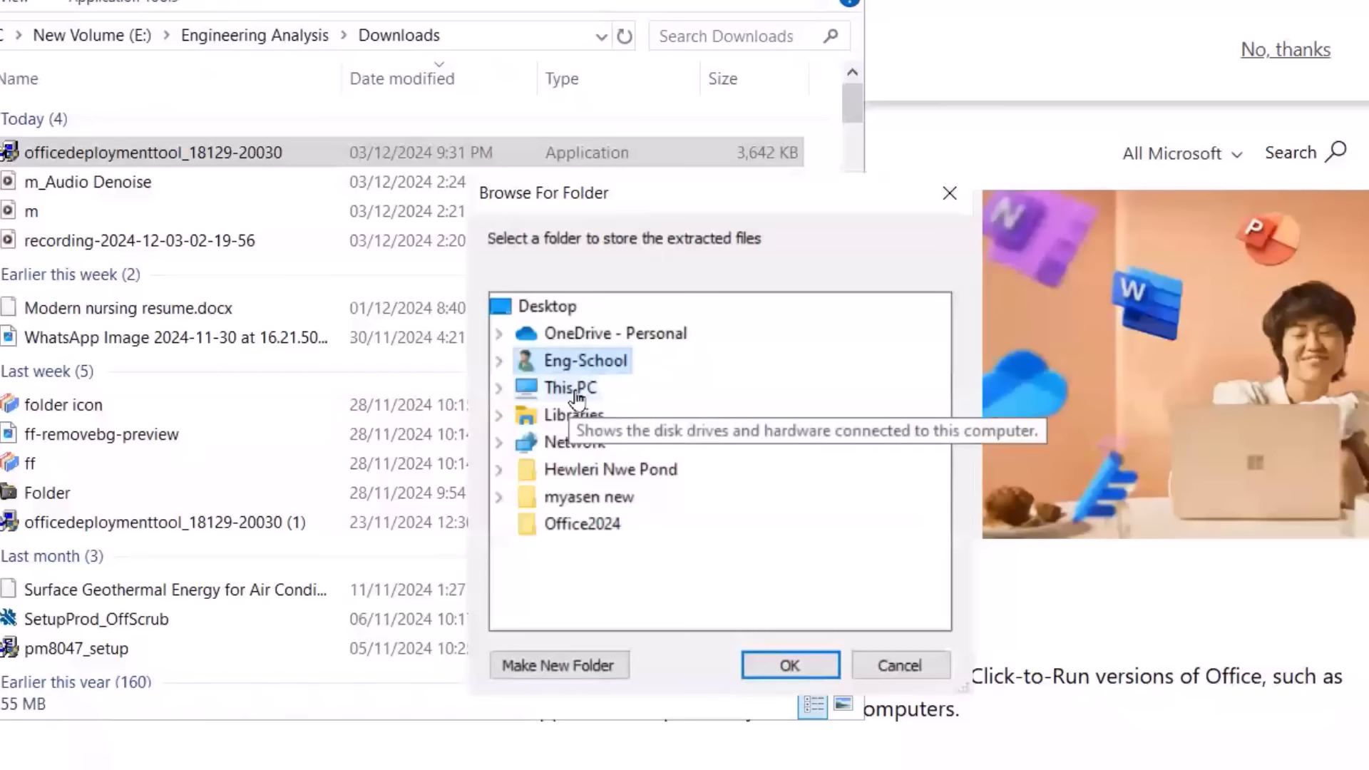
{"action": "left_click", "coordinate": [585, 528]}
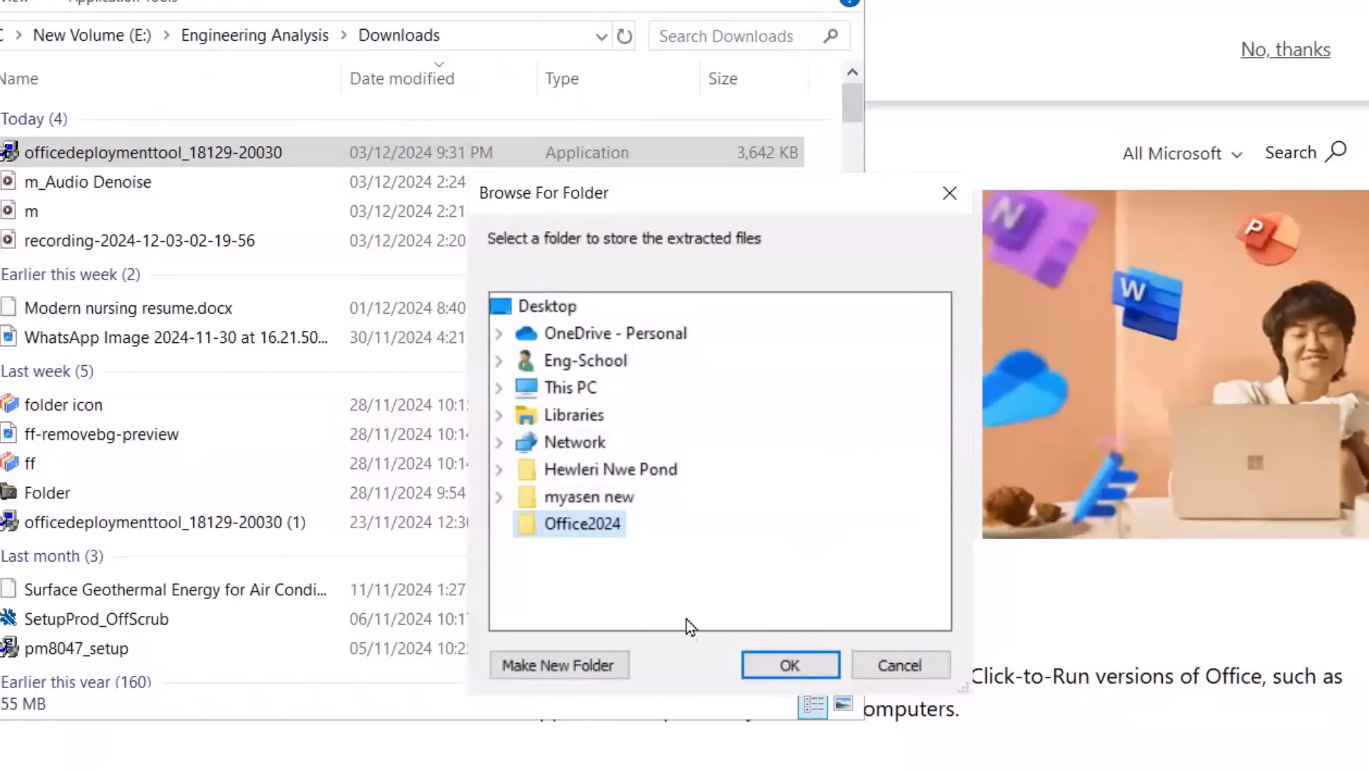
{"action": "left_click", "coordinate": [781, 666]}
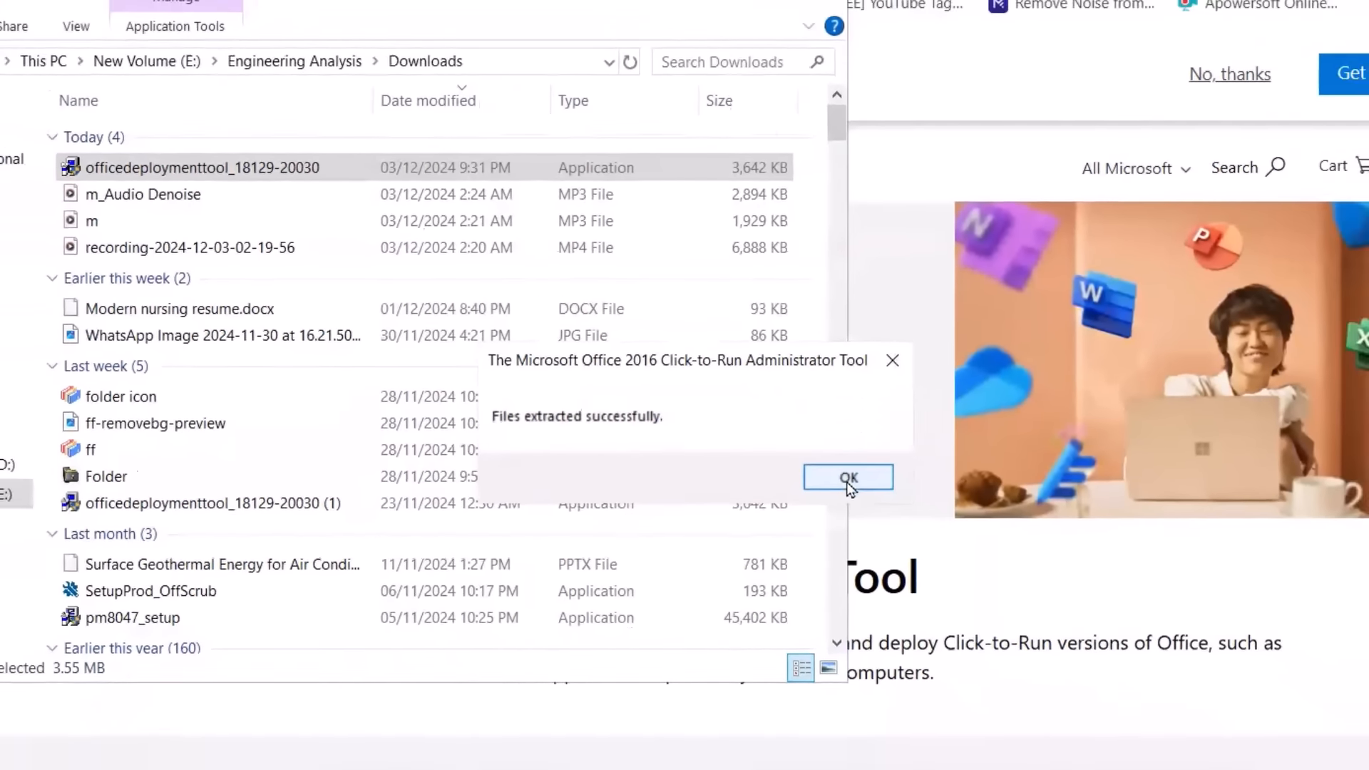
{"action": "left_click", "coordinate": [865, 494]}
Clear the open windows and check the extracted files in the Office2024 folder on the desktop
{"action": "left_click", "coordinate": [780, 93]}
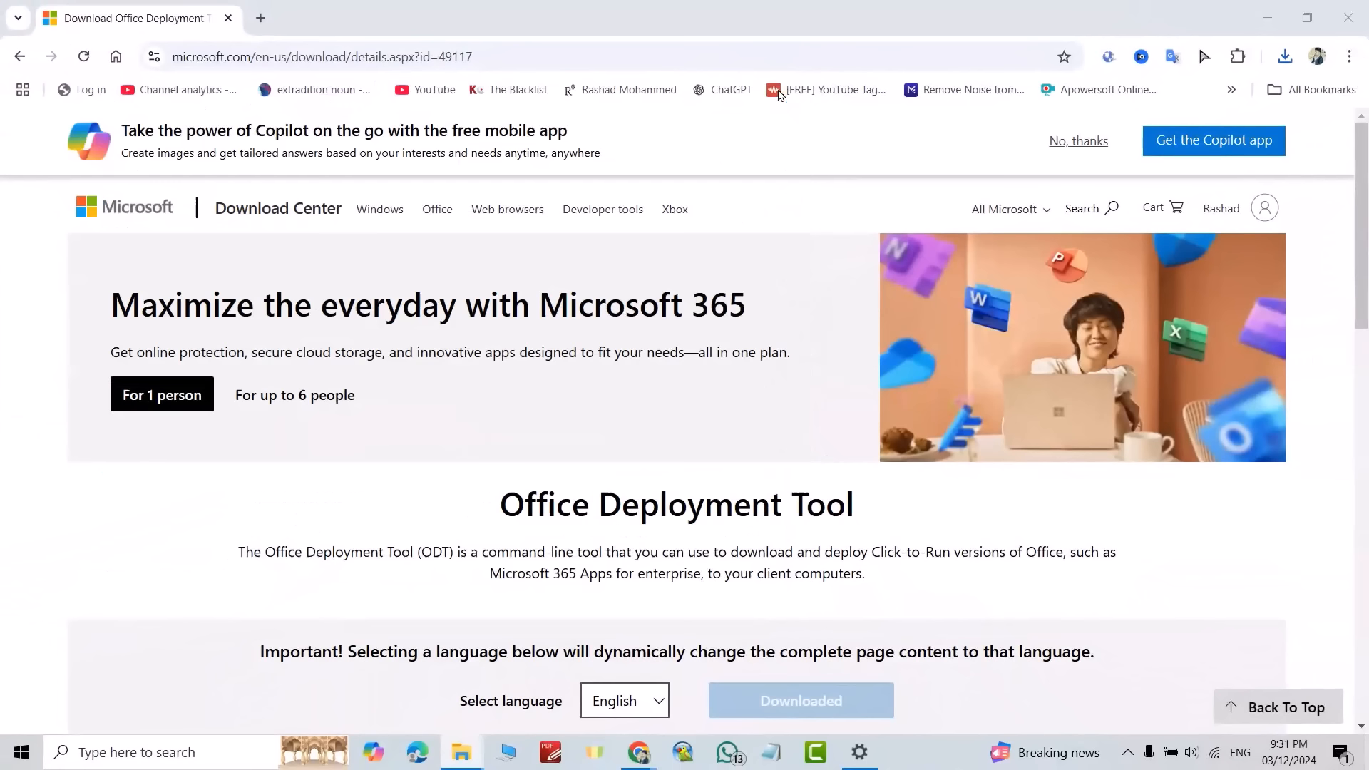
{"action": "left_click", "coordinate": [1267, 17]}
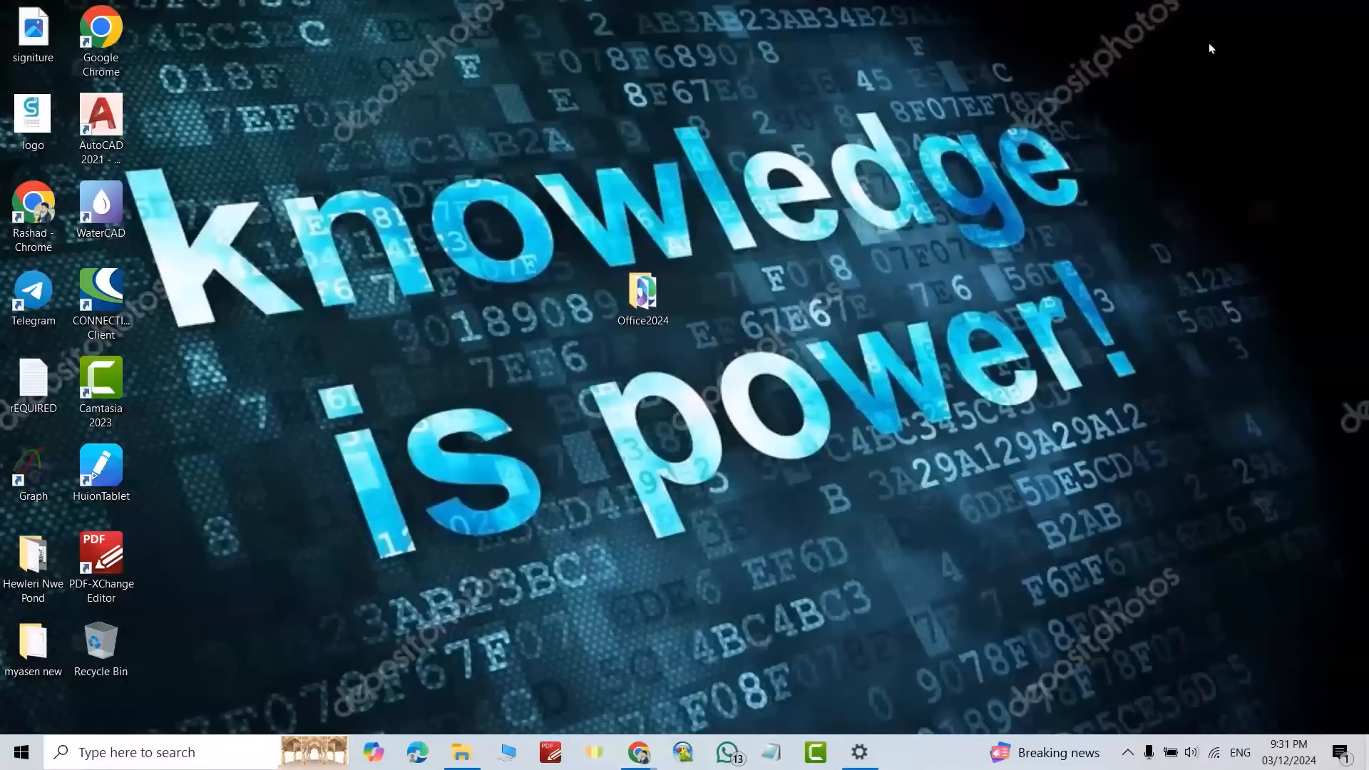
{"action": "double_click", "coordinate": [657, 301]}
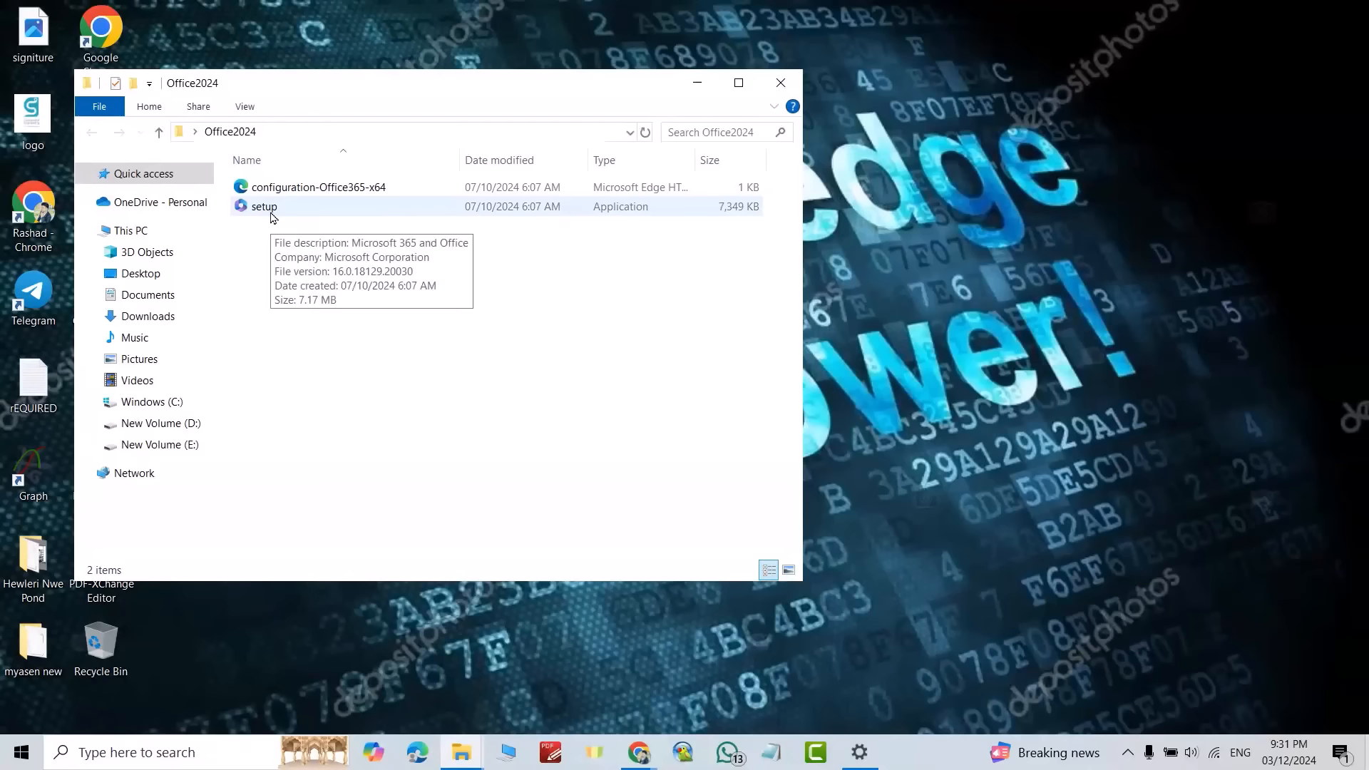
{"action": "left_click", "coordinate": [697, 82]}
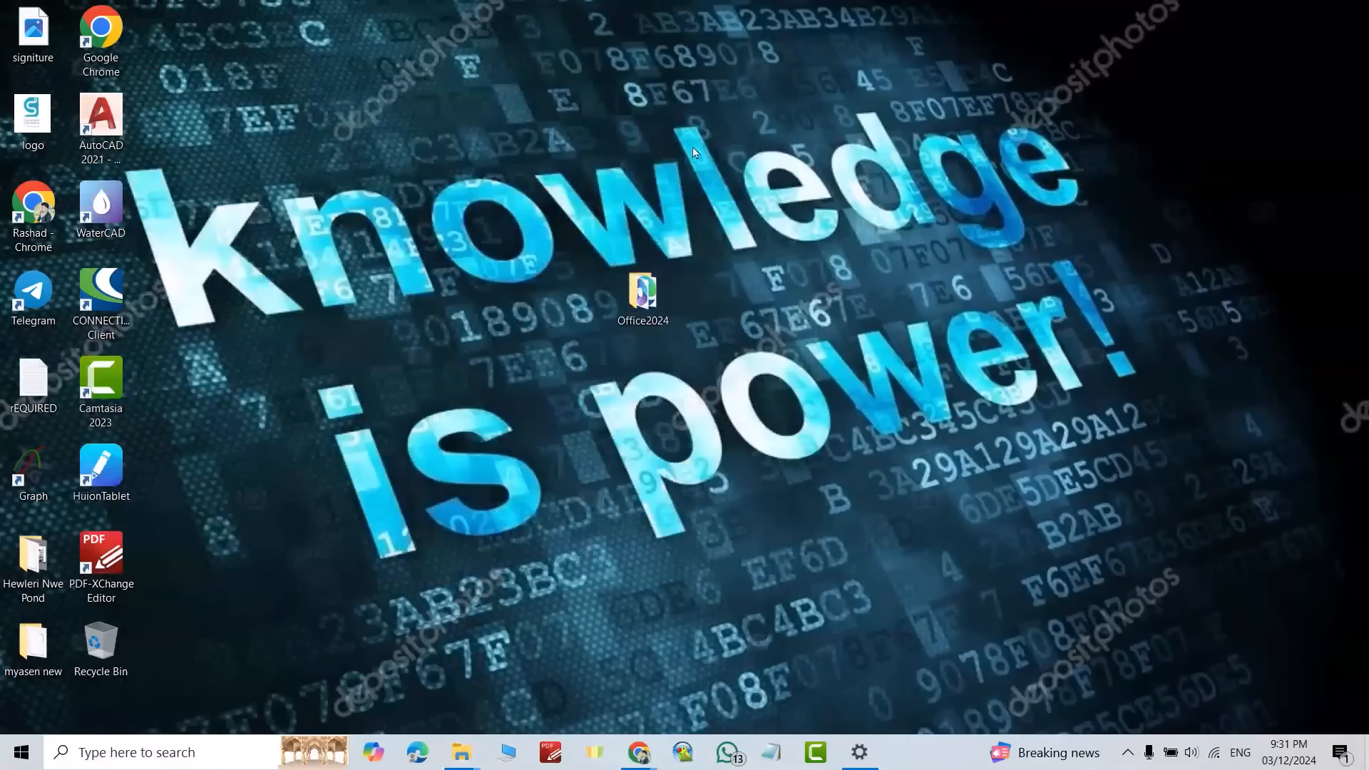
Switch to Chrome, search for "office customization tool" in a new tab and open the Office Customization Tool result
{"action": "mouse_move", "coordinate": [652, 756]}
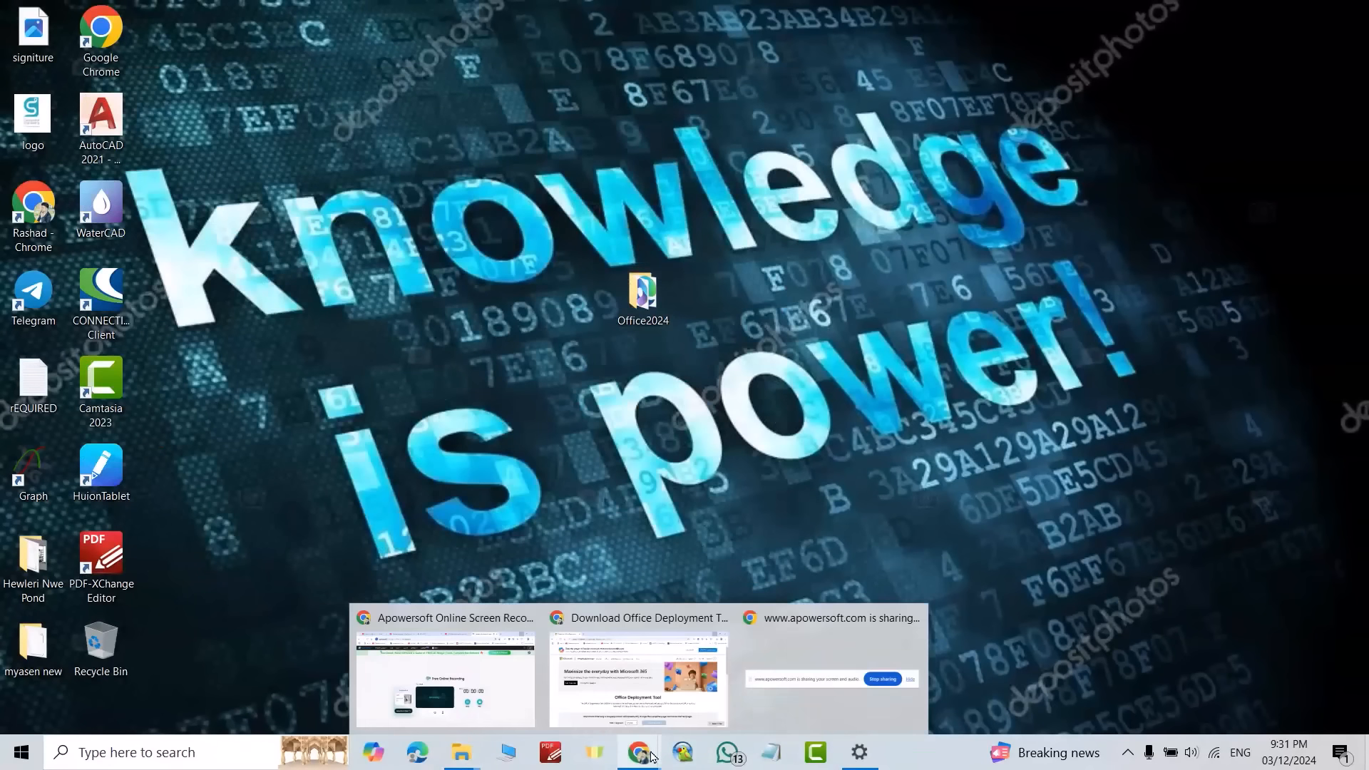
{"action": "left_click", "coordinate": [621, 713]}
{"action": "left_click", "coordinate": [260, 18]}
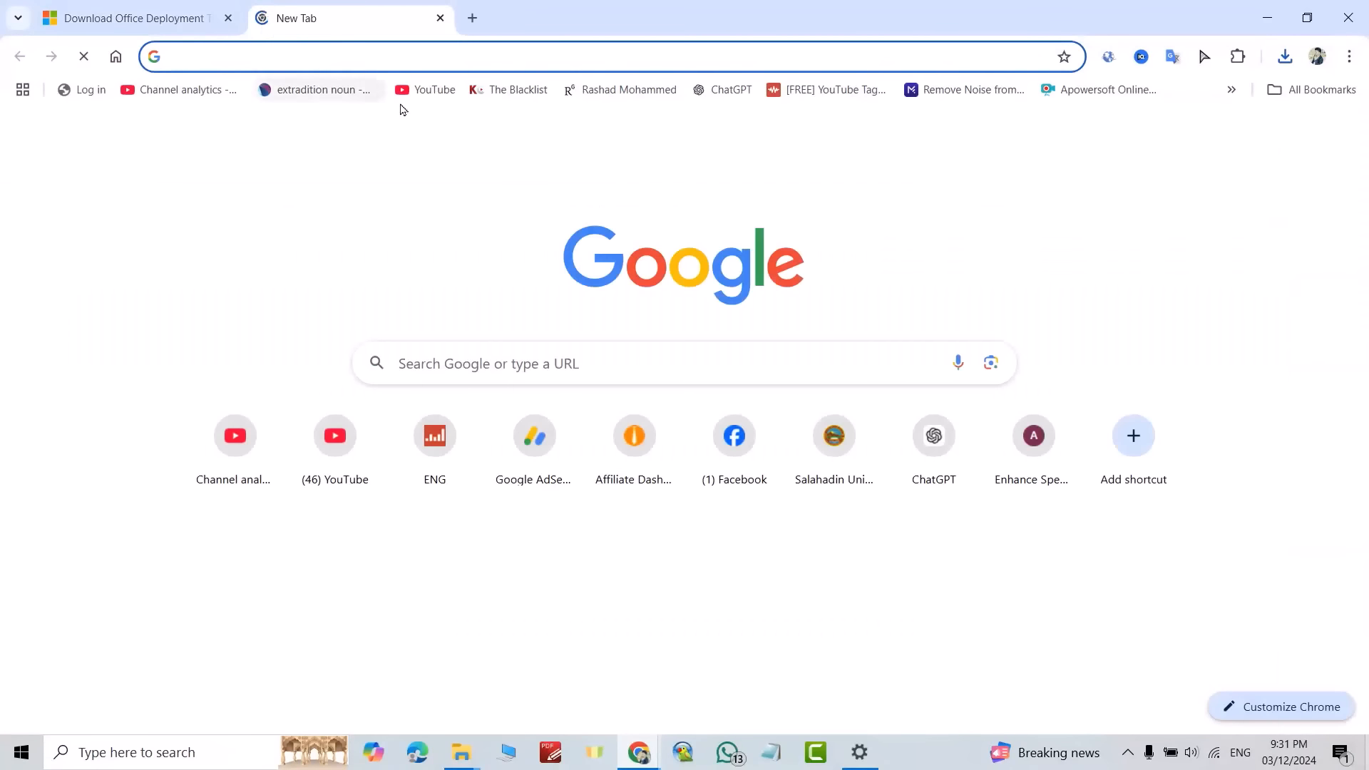
{"action": "left_click", "coordinate": [546, 361]}
{"action": "type", "text": "office customization tool"}
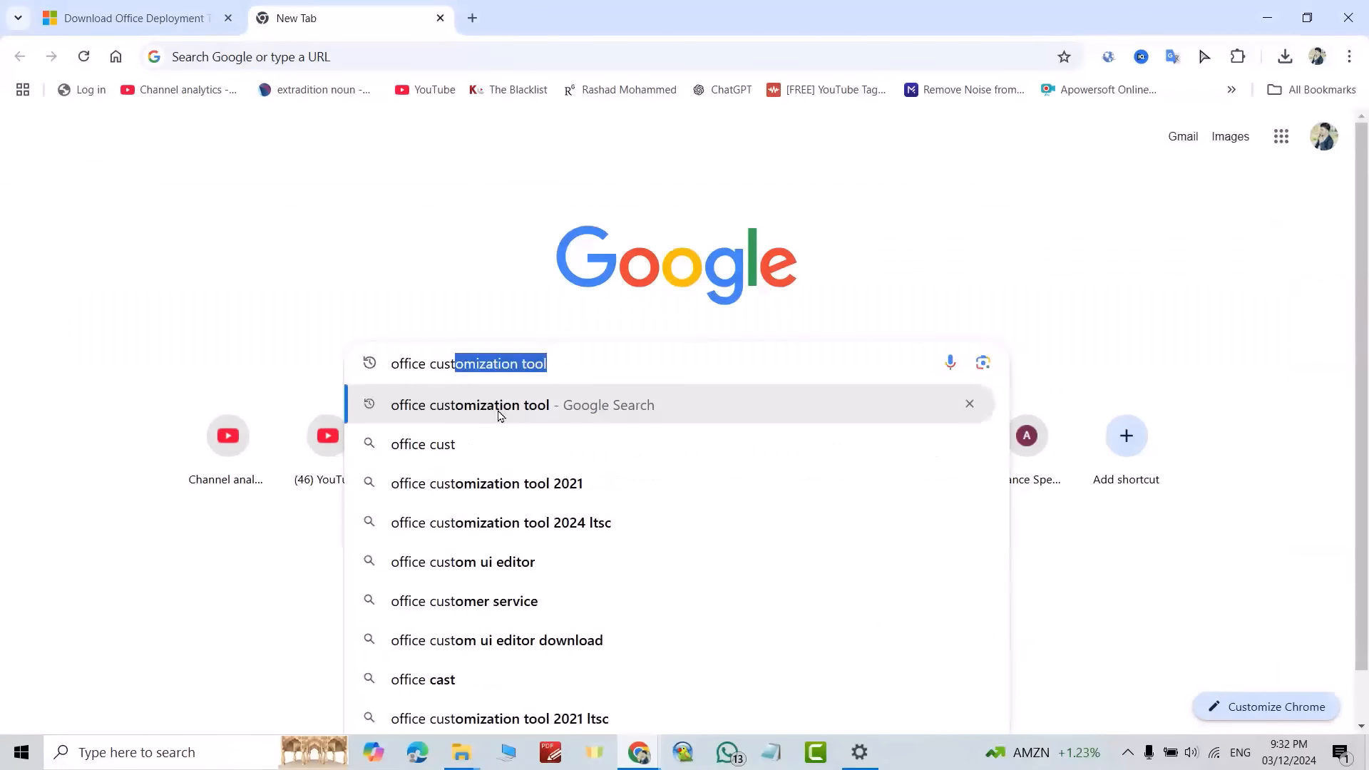
{"action": "key", "text": "Return"}
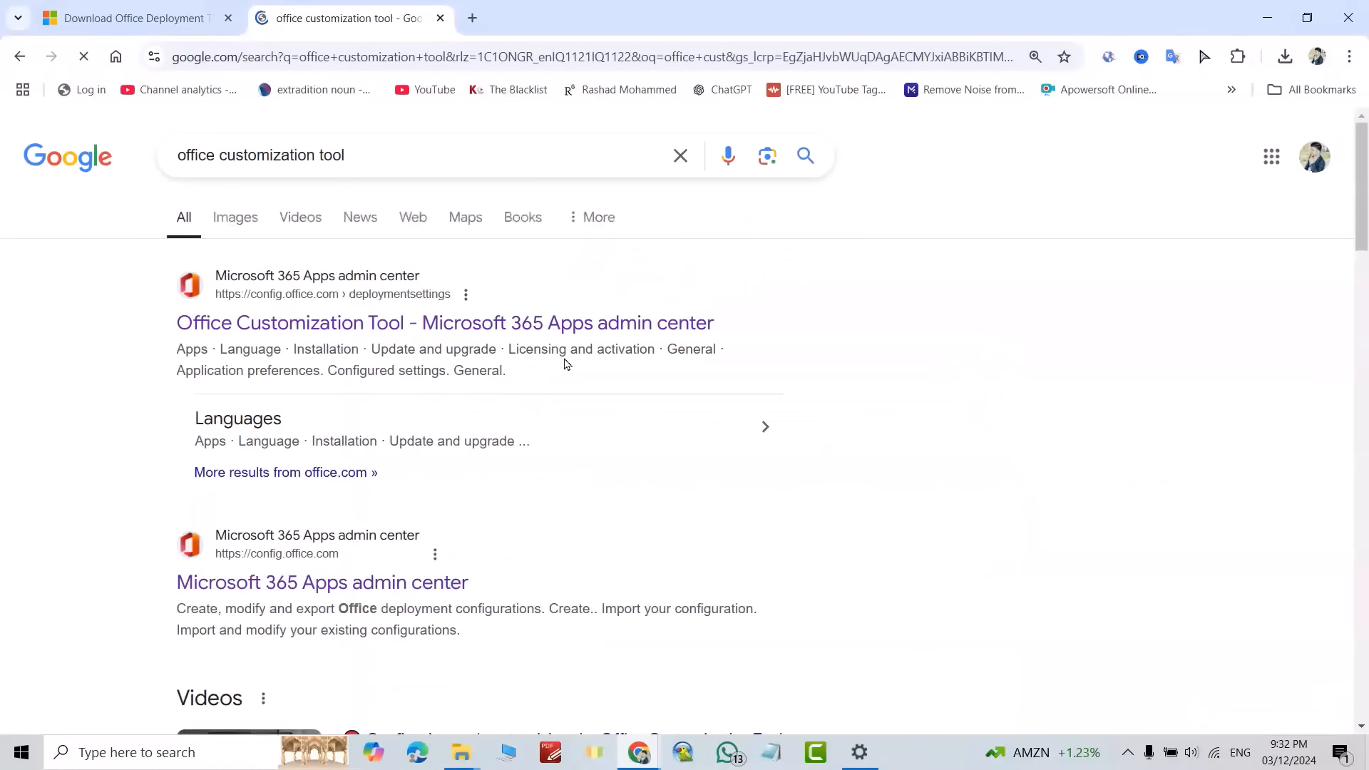
{"action": "left_click", "coordinate": [268, 324]}
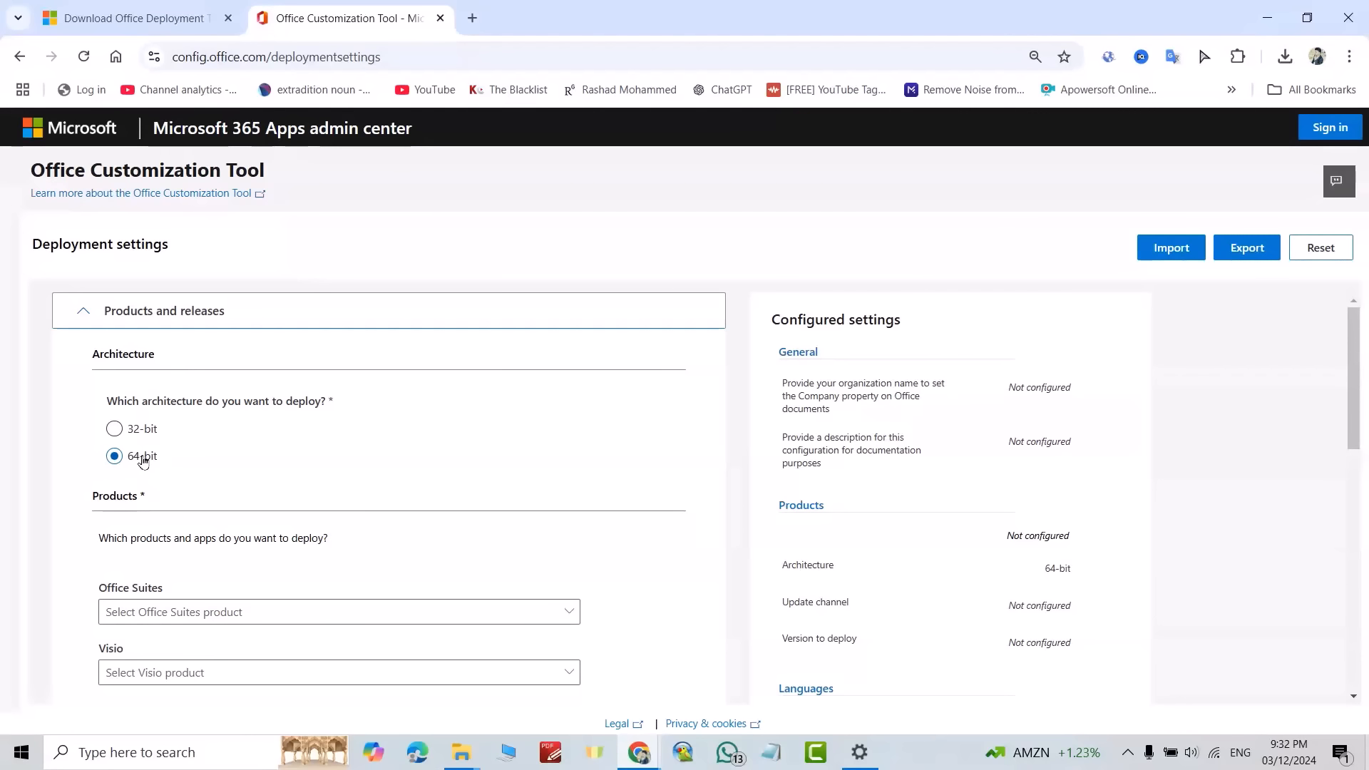
Choose Office LTSC Professional Plus 2024 - Volume License as the Office suite to deploy
{"action": "scroll", "coordinate": [293, 400], "scroll_direction": "down", "scroll_amount": 2}
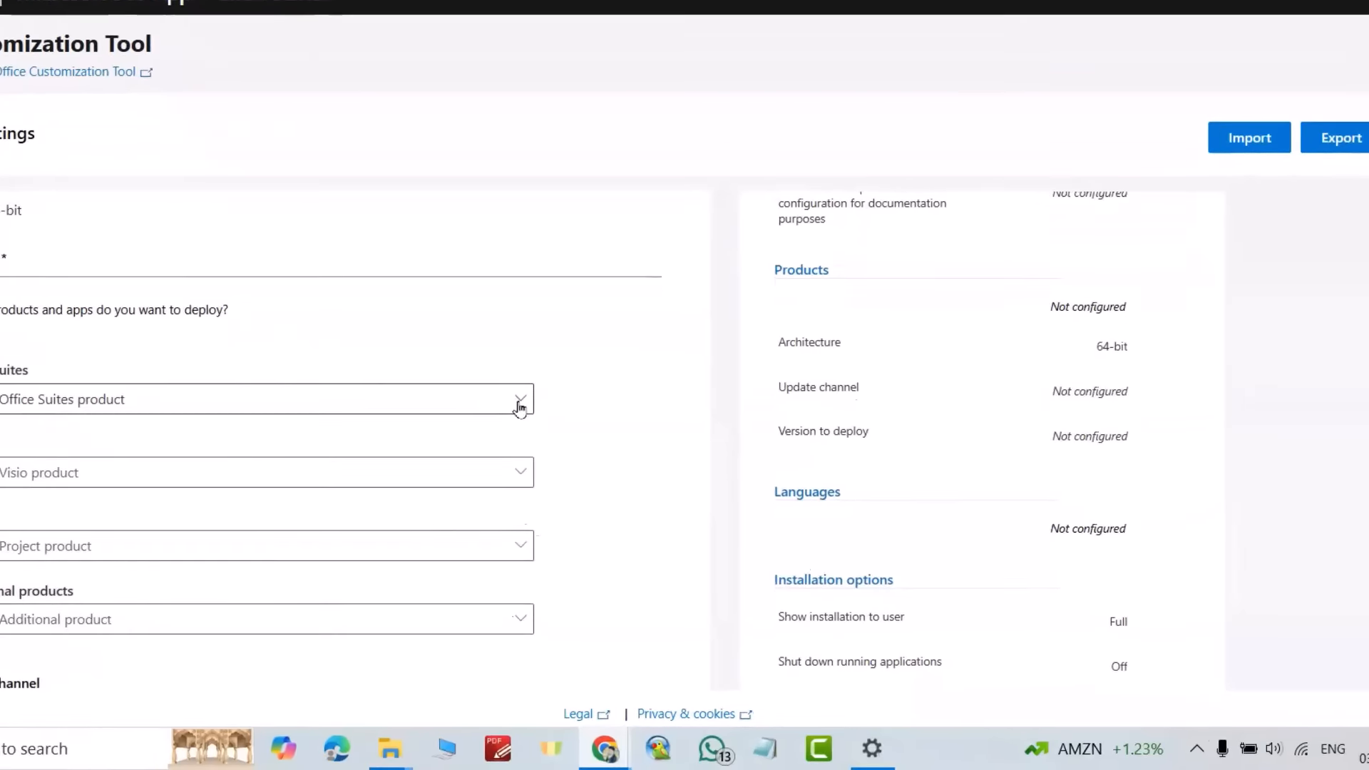
{"action": "left_click", "coordinate": [520, 403]}
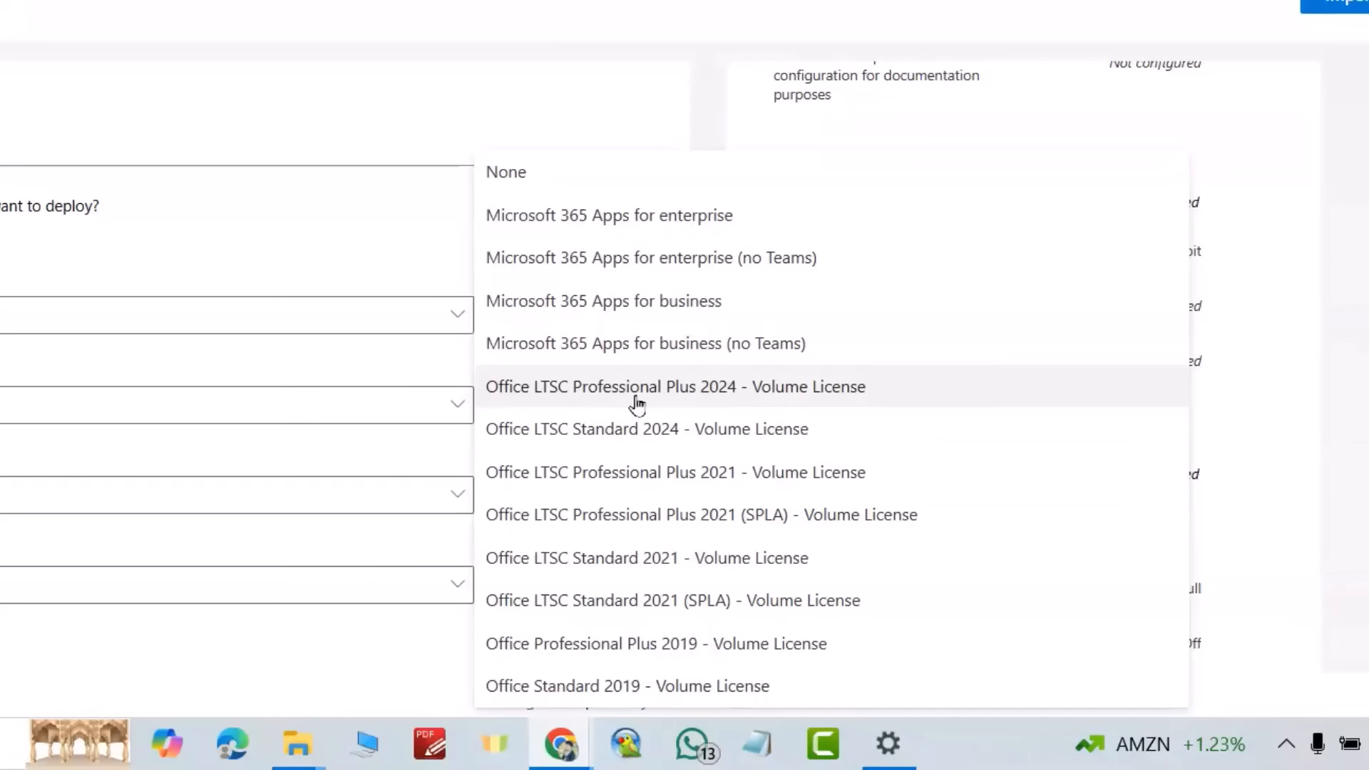
{"action": "left_click", "coordinate": [727, 390]}
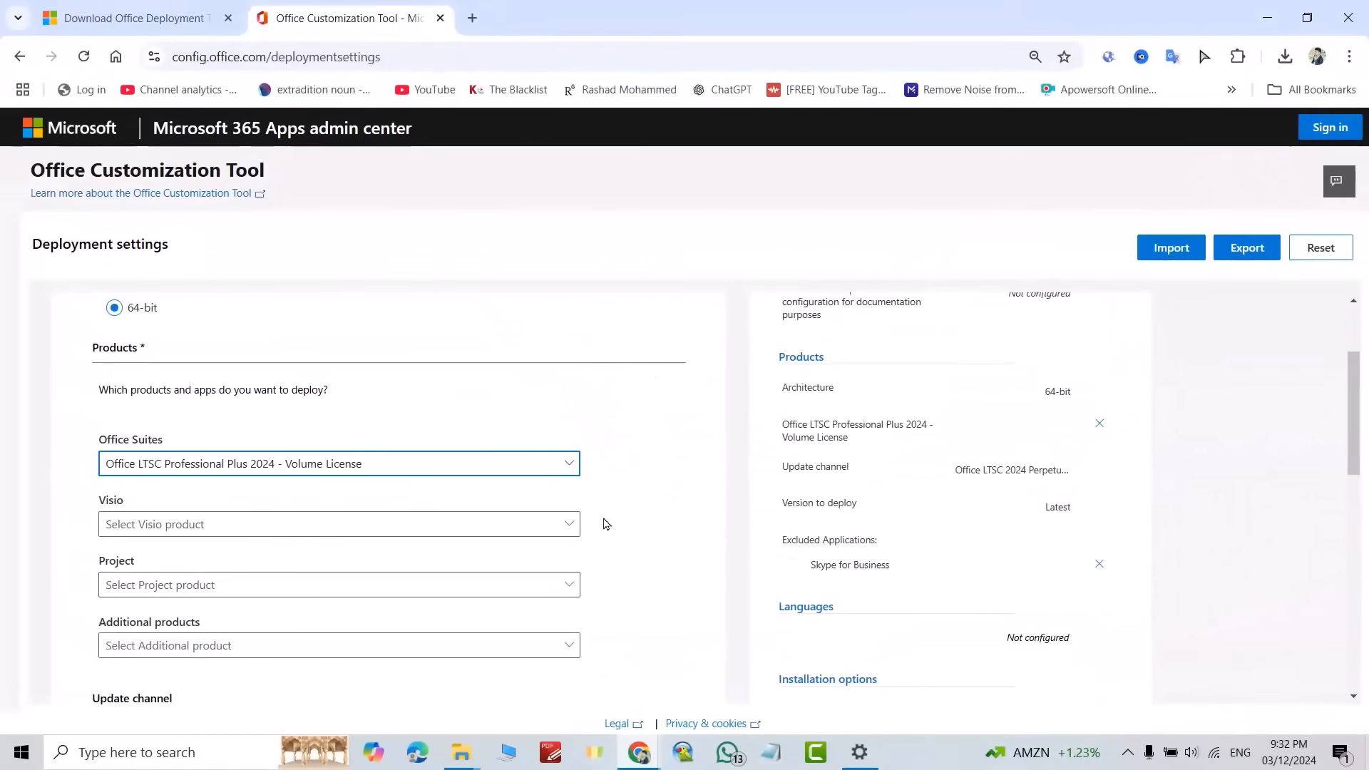
Review the available Visio, Project and additional product options without selecting any
{"action": "left_click", "coordinate": [373, 531]}
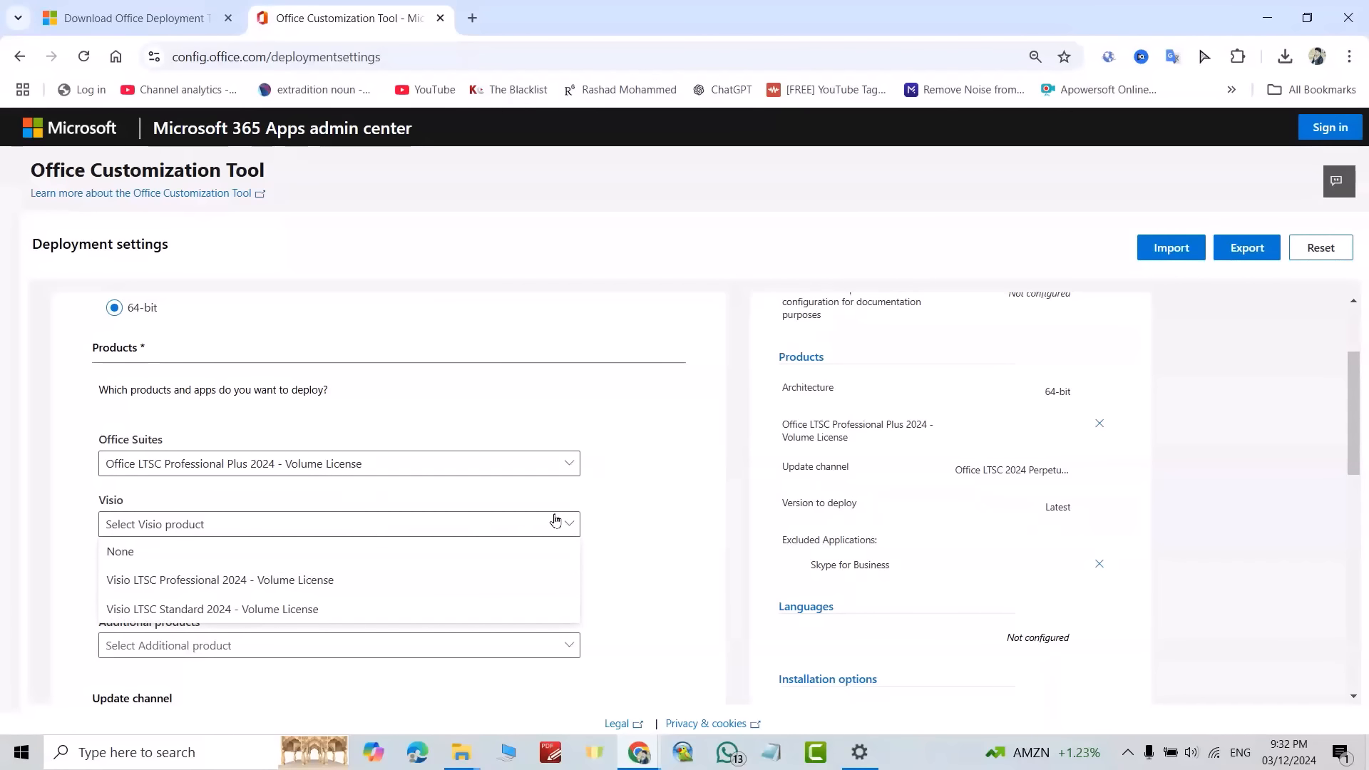
{"action": "left_click", "coordinate": [639, 501]}
{"action": "left_click", "coordinate": [328, 589]}
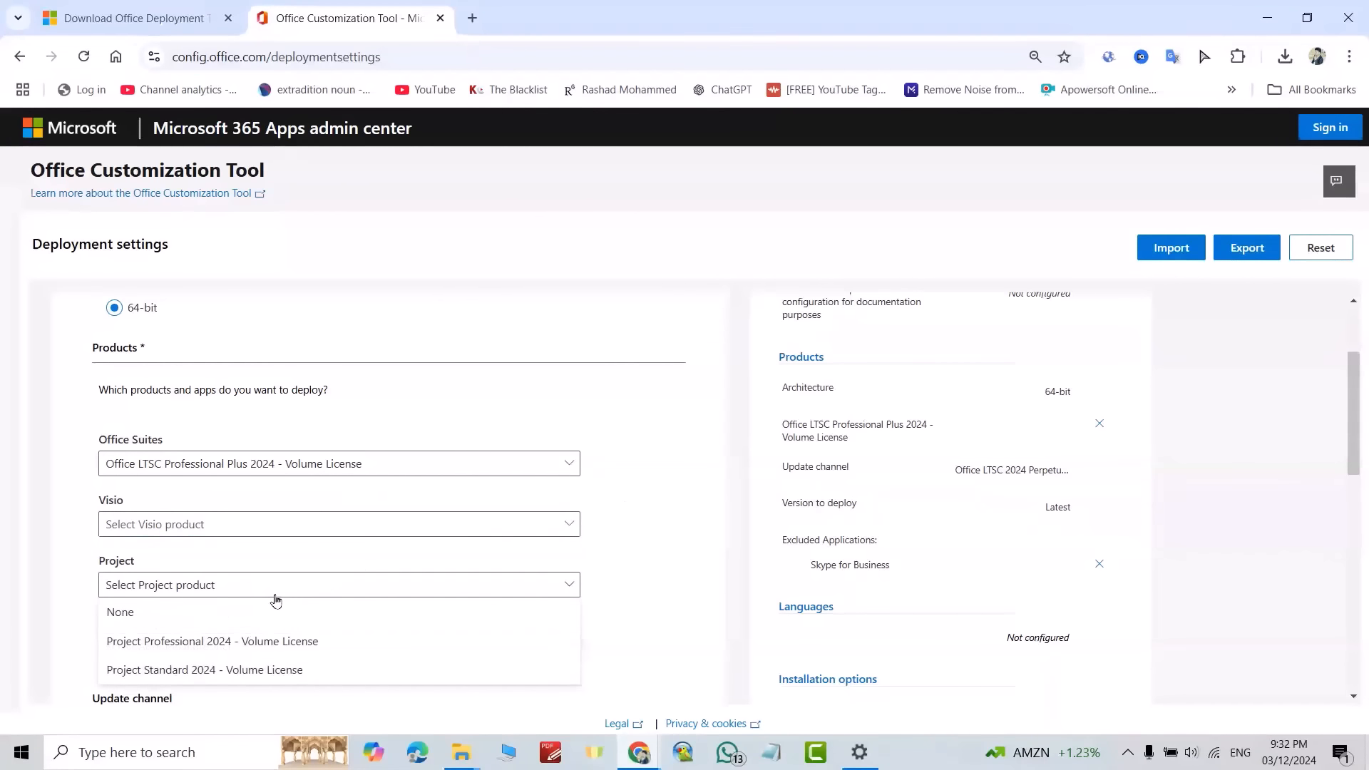
{"action": "left_click", "coordinate": [627, 554]}
{"action": "left_click", "coordinate": [328, 644]}
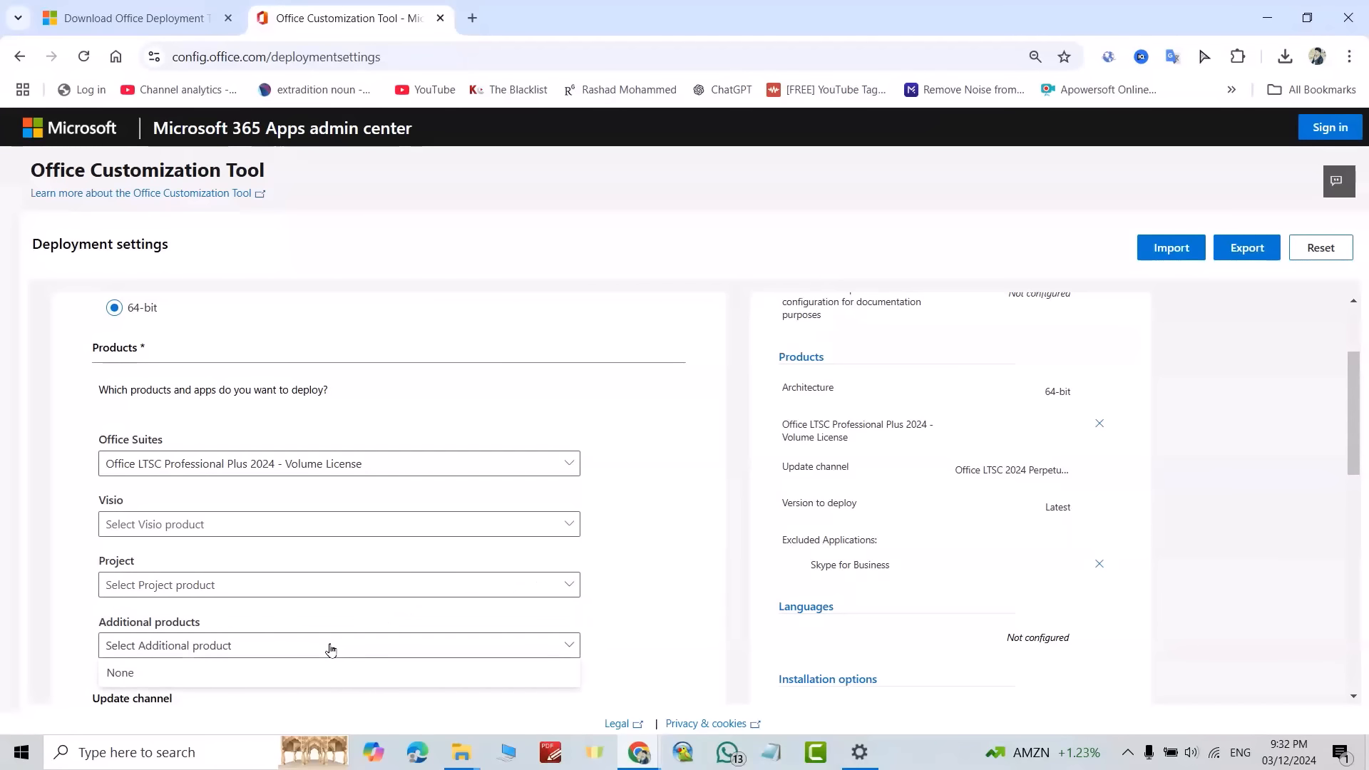
{"action": "left_click", "coordinate": [292, 646]}
Exclude OneNote, Access, OneDrive Desktop and Publisher from the deployed apps and continue to the language settings
{"action": "scroll", "coordinate": [292, 645], "scroll_direction": "down", "scroll_amount": 4}
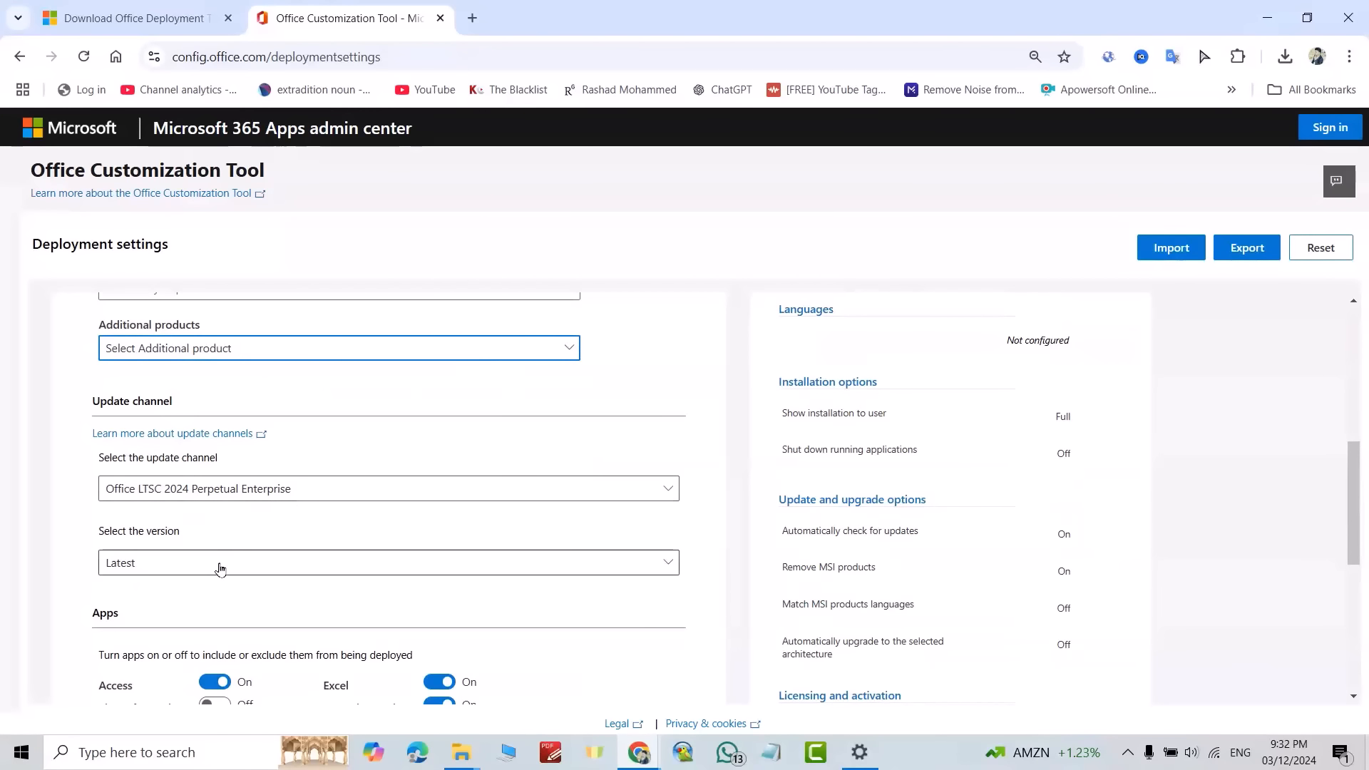
{"action": "scroll", "coordinate": [403, 428], "scroll_direction": "down", "scroll_amount": 4}
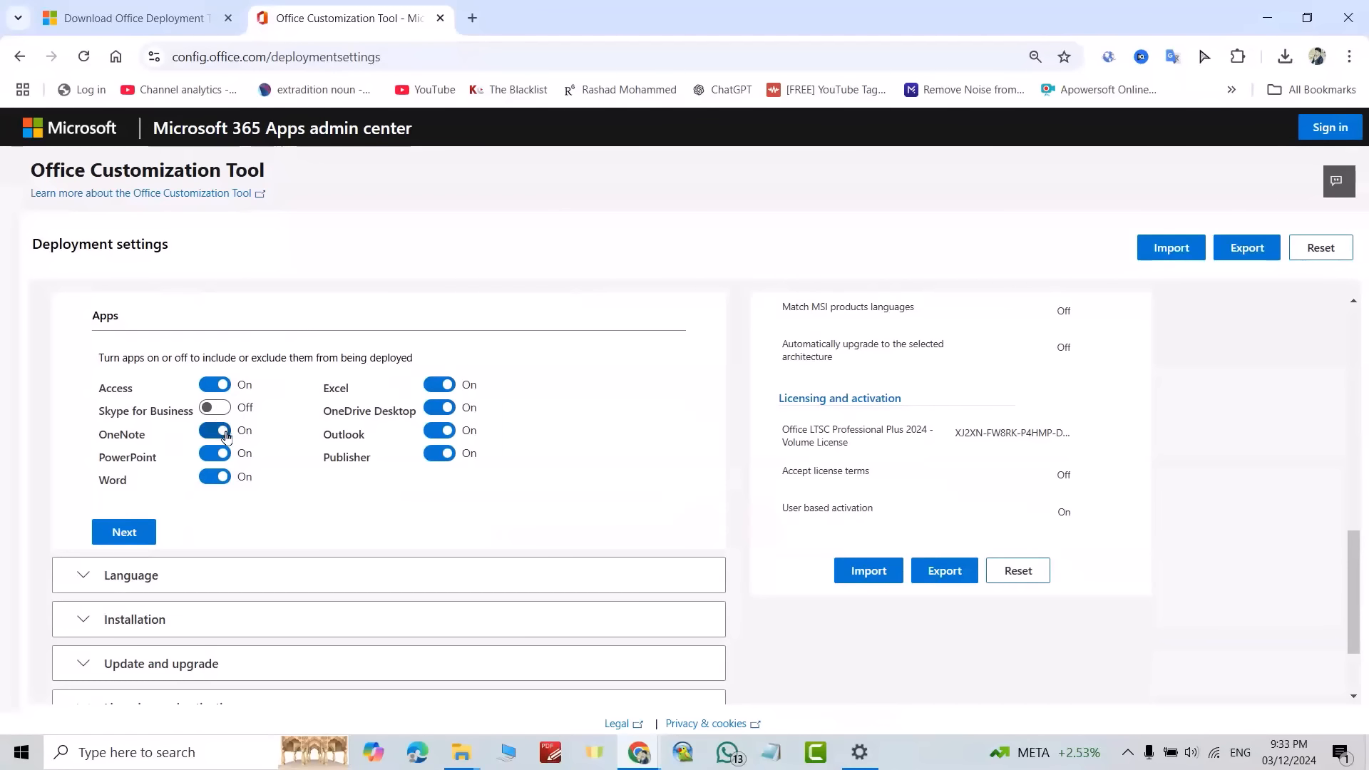
{"action": "left_click", "coordinate": [224, 432]}
{"action": "left_click", "coordinate": [222, 387]}
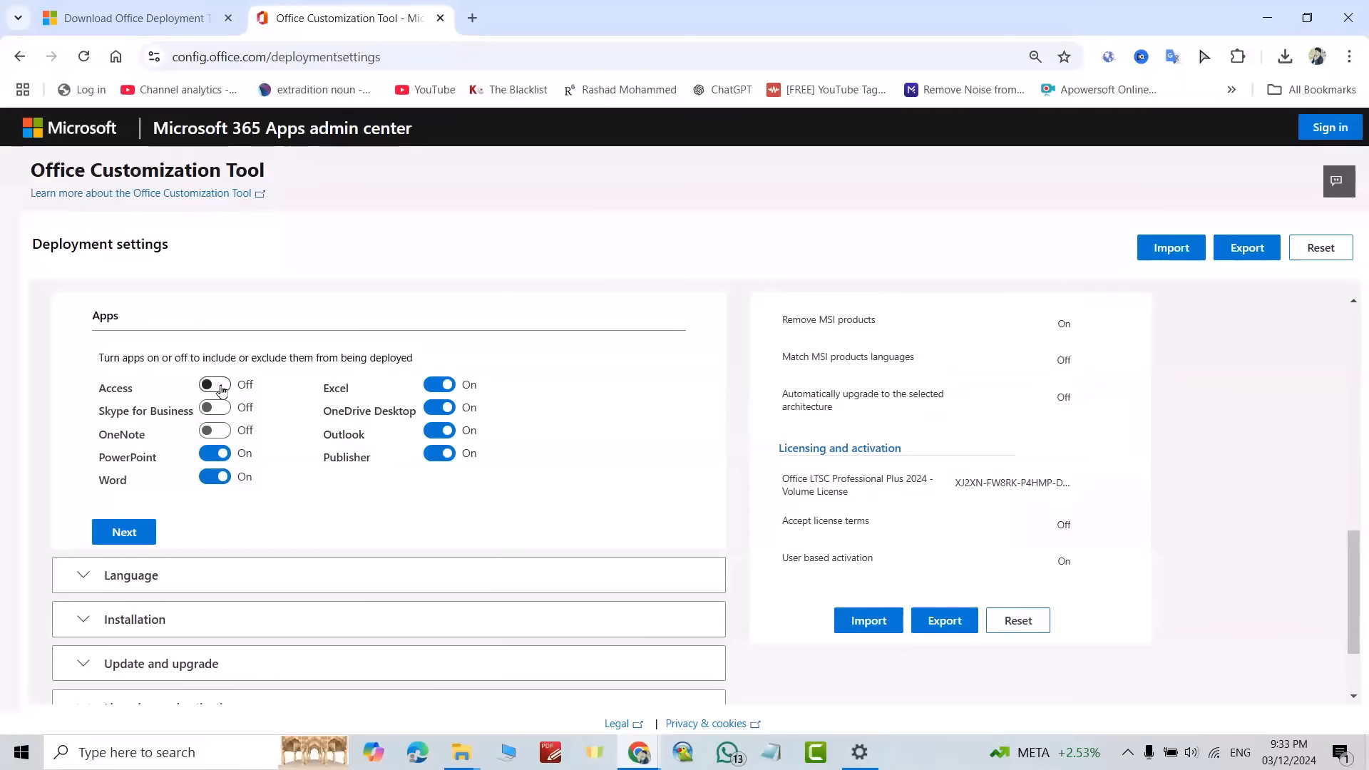
{"action": "left_click", "coordinate": [439, 407]}
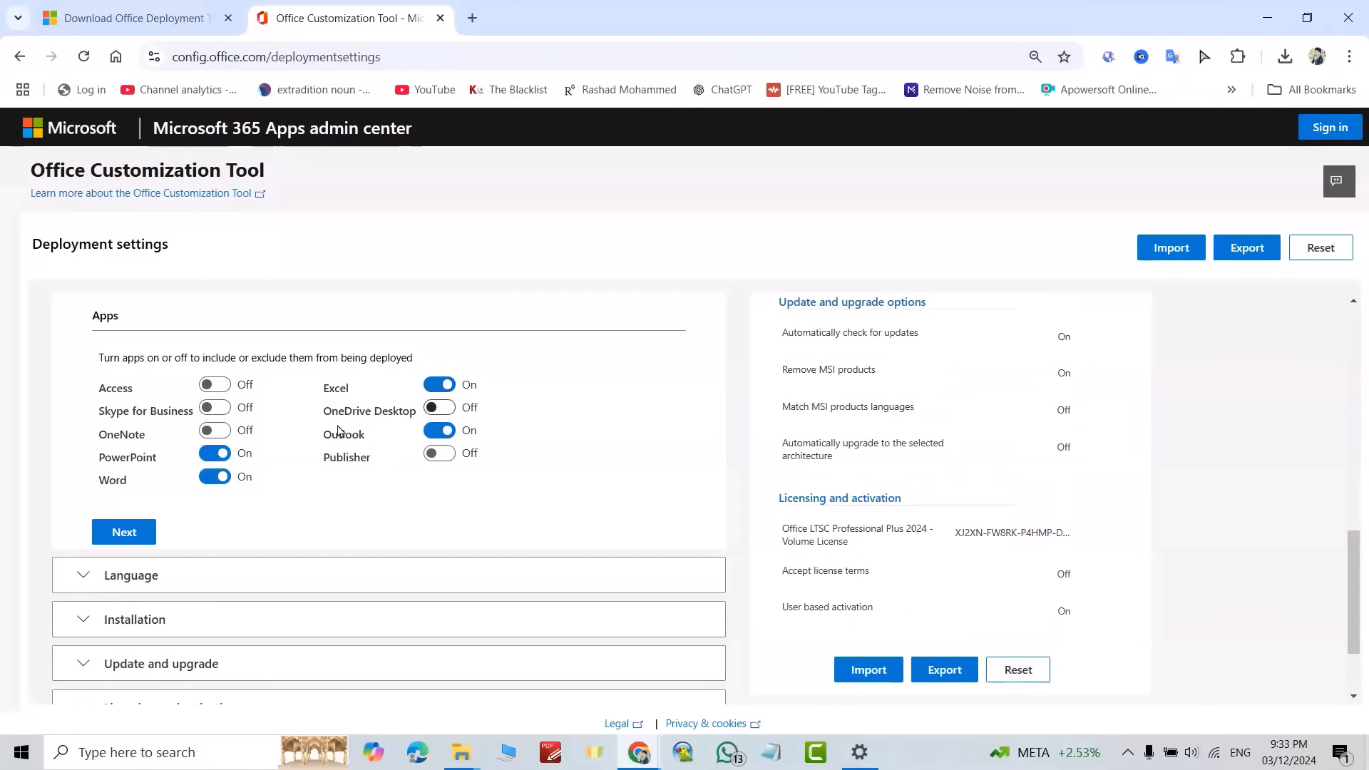
{"action": "left_click", "coordinate": [439, 453]}
{"action": "left_click", "coordinate": [146, 531]}
Set the primary language to English (United States) and continue to the installation options
{"action": "left_click", "coordinate": [577, 480]}
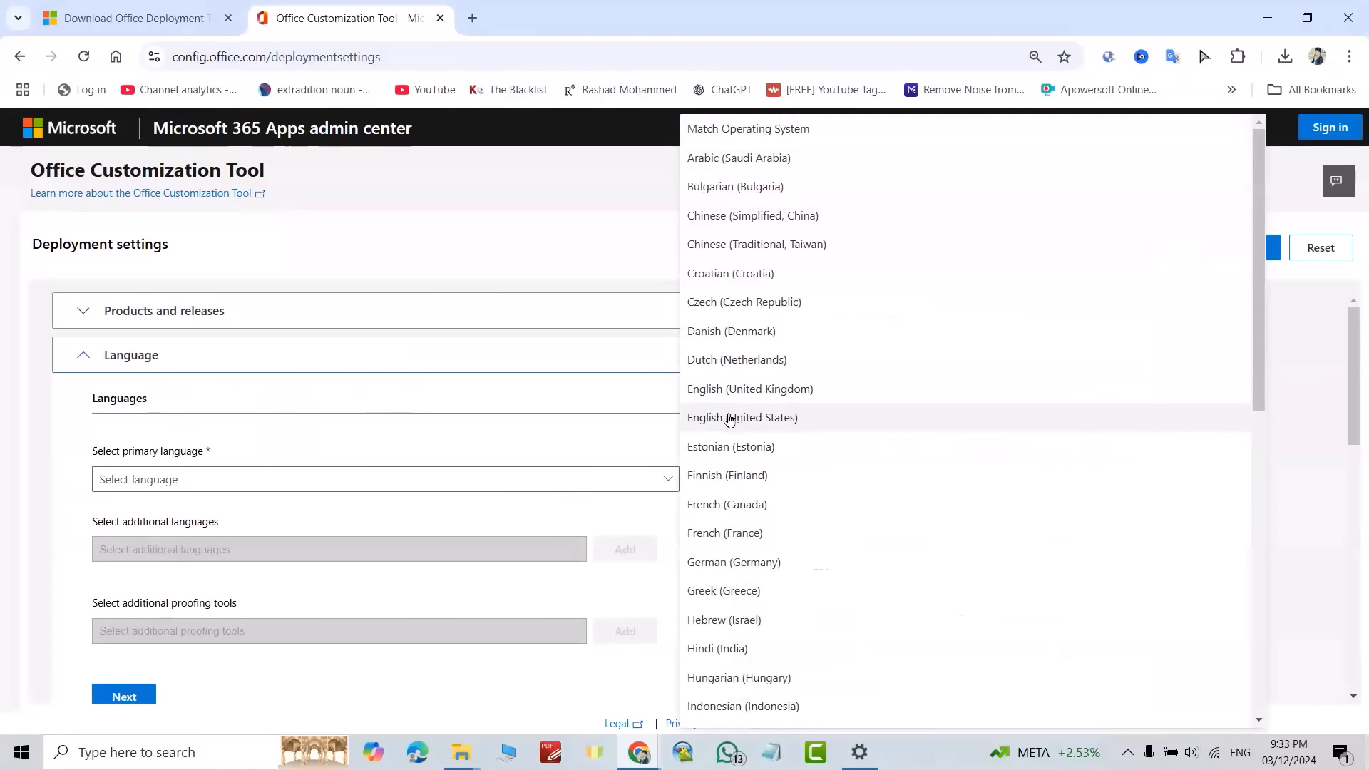
{"action": "left_click", "coordinate": [727, 417]}
{"action": "scroll", "coordinate": [271, 403], "scroll_direction": "down", "scroll_amount": 2}
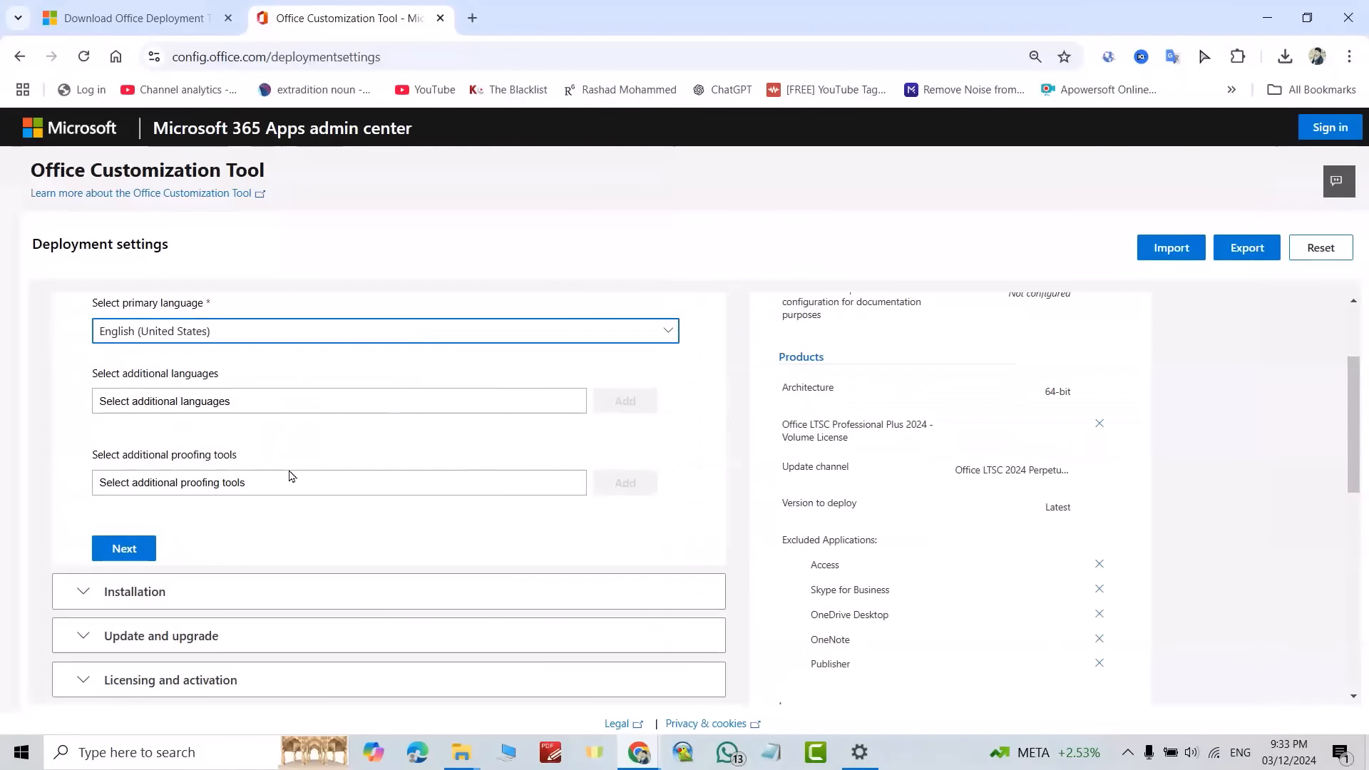
{"action": "scroll", "coordinate": [411, 435], "scroll_direction": "down", "scroll_amount": 2}
{"action": "left_click", "coordinate": [146, 401]}
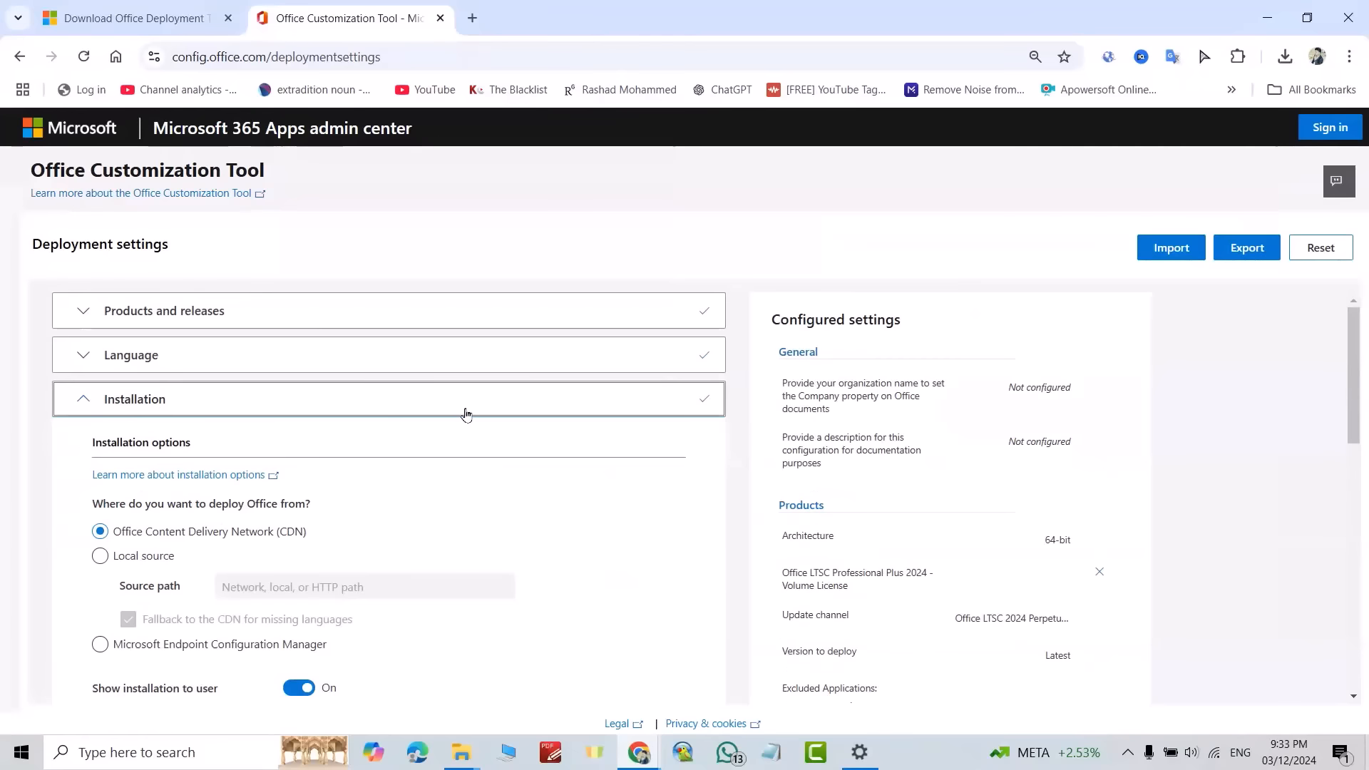
Accept the default installation options and continue to the update and upgrade settings
{"action": "scroll", "coordinate": [456, 413], "scroll_direction": "down", "scroll_amount": 2}
{"action": "scroll", "coordinate": [525, 400], "scroll_direction": "down", "scroll_amount": 2}
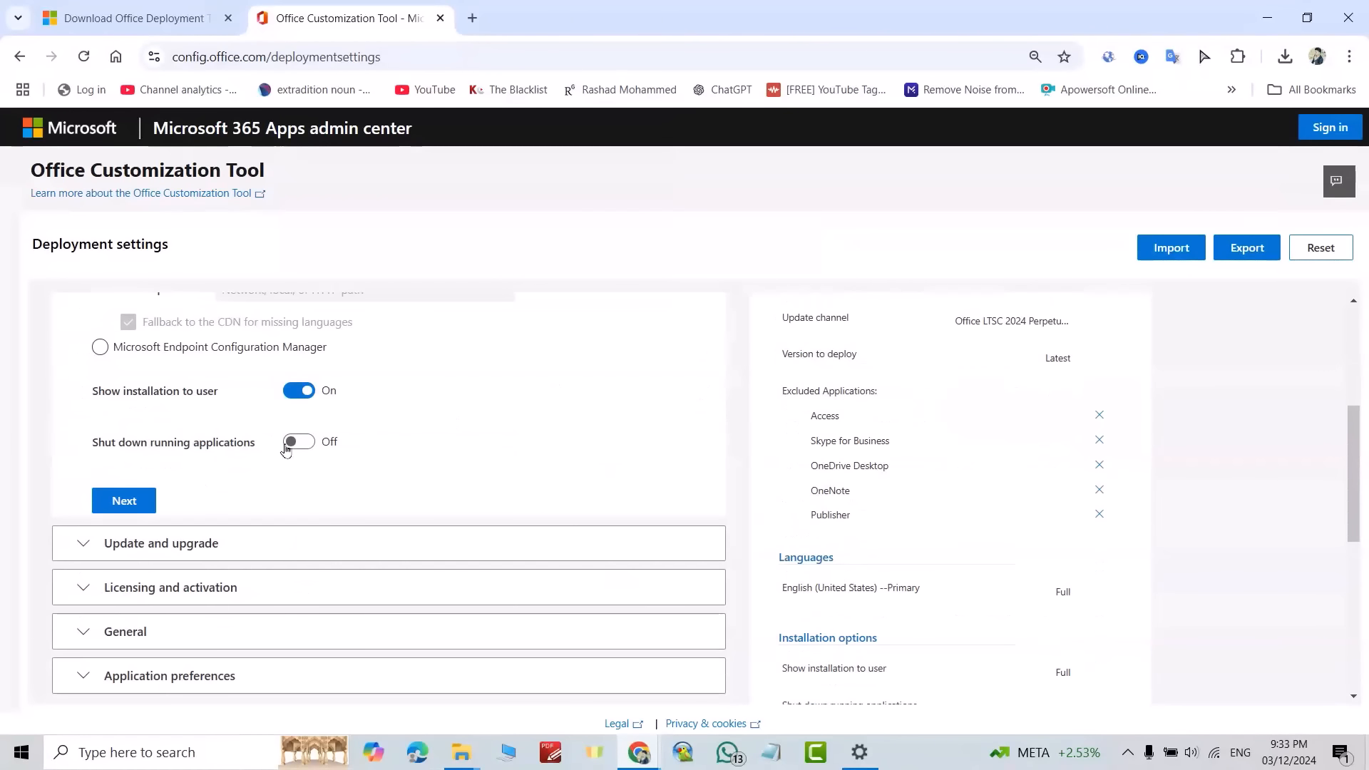
{"action": "left_click", "coordinate": [132, 502]}
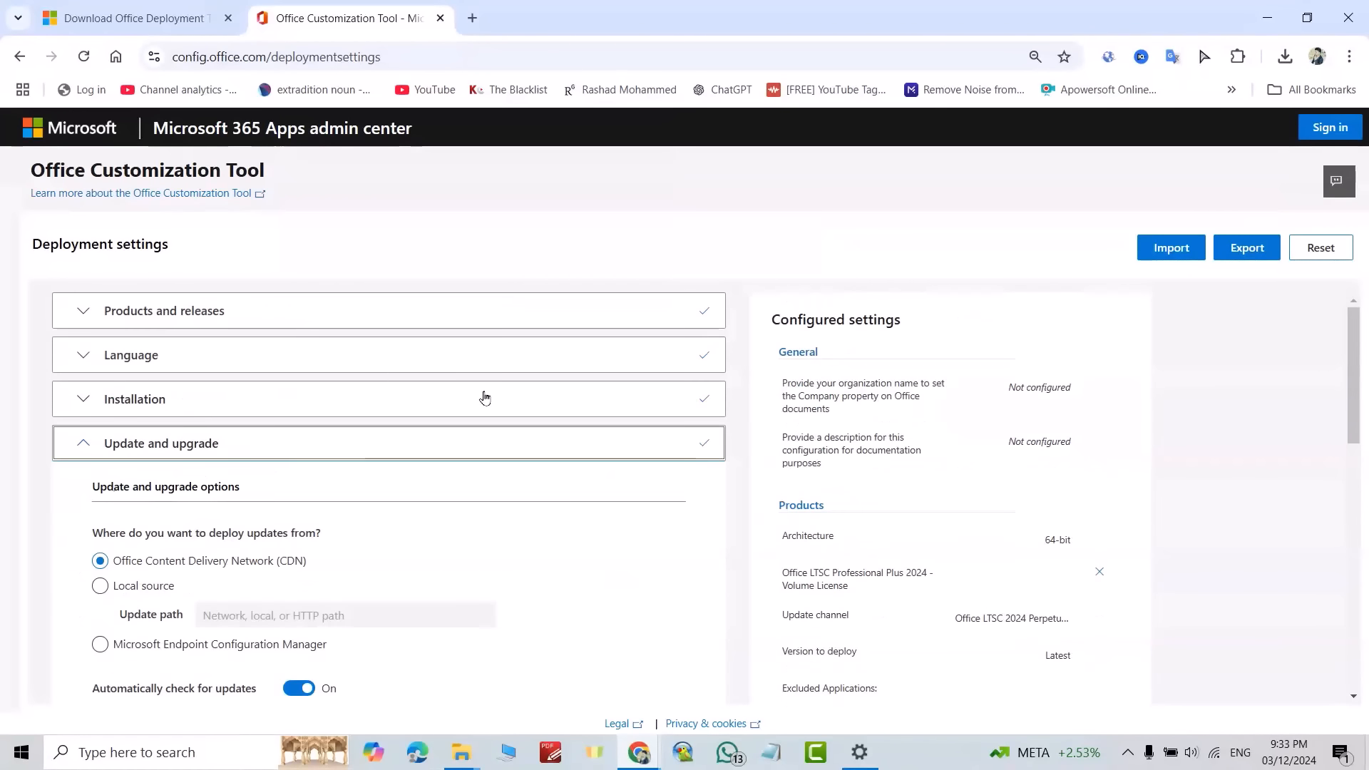
Turn off uninstalling MSI versions of Office and continue to the licensing and activation settings
{"action": "scroll", "coordinate": [484, 394], "scroll_direction": "down", "scroll_amount": 4}
{"action": "scroll", "coordinate": [494, 393], "scroll_direction": "down", "scroll_amount": 2}
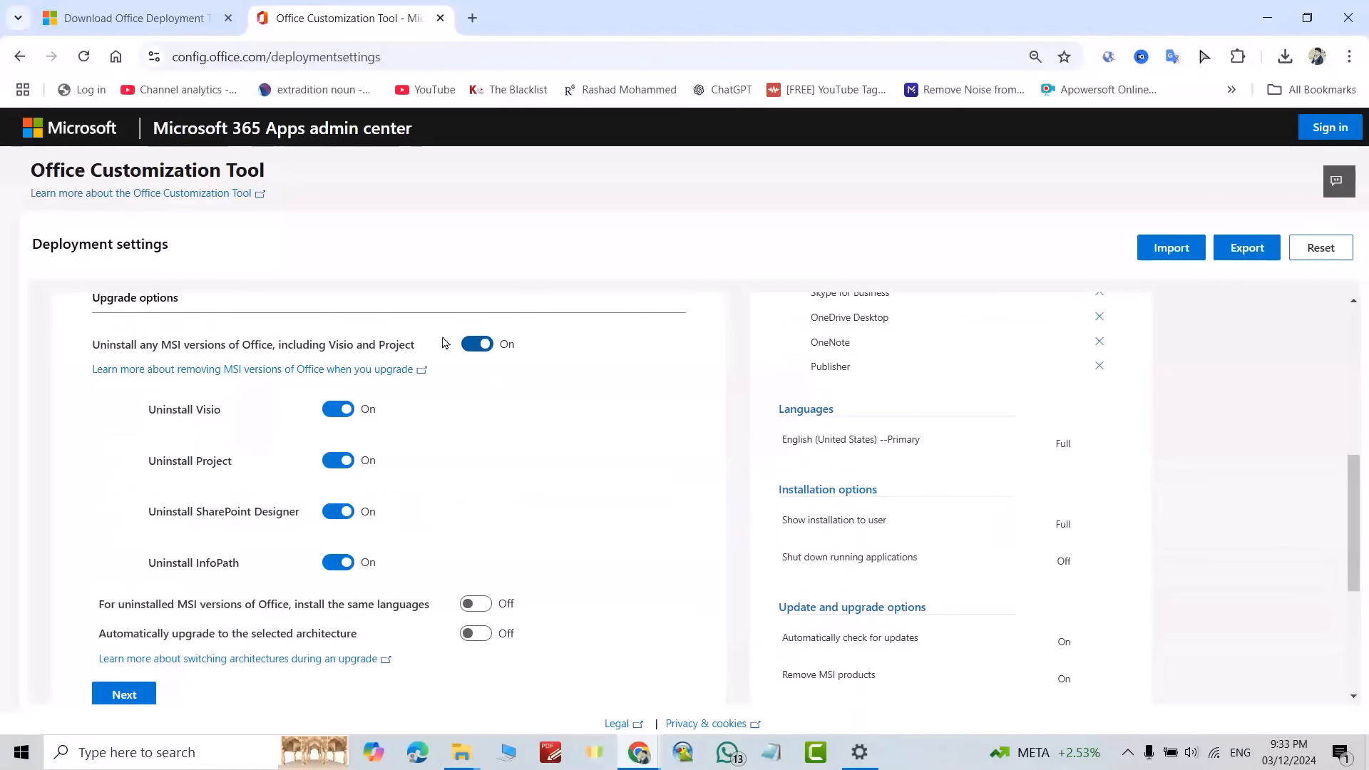
{"action": "left_click", "coordinate": [479, 344]}
{"action": "scroll", "coordinate": [507, 383], "scroll_direction": "down", "scroll_amount": 4}
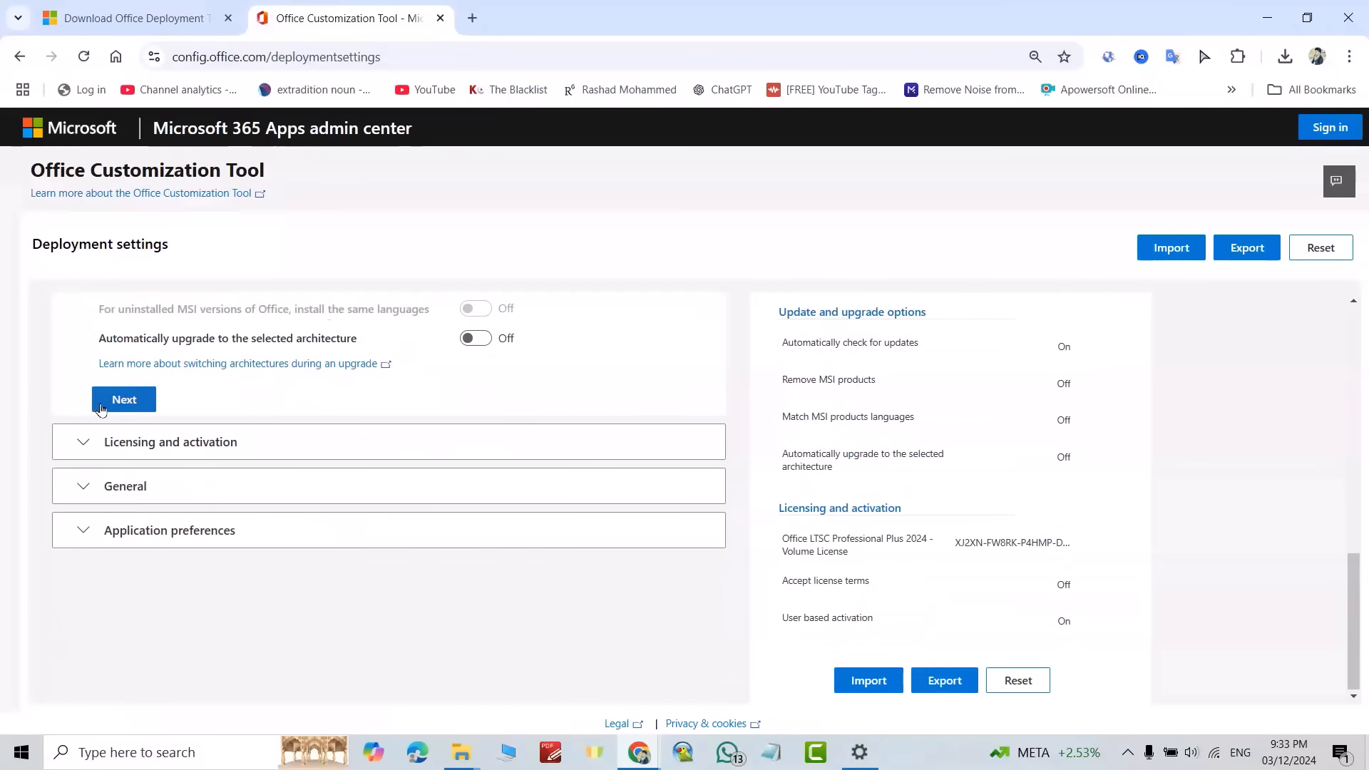
{"action": "left_click", "coordinate": [122, 400]}
Keep the KMS product key and user based activation, and continue to the general settings
{"action": "scroll", "coordinate": [432, 385], "scroll_direction": "down", "scroll_amount": 2}
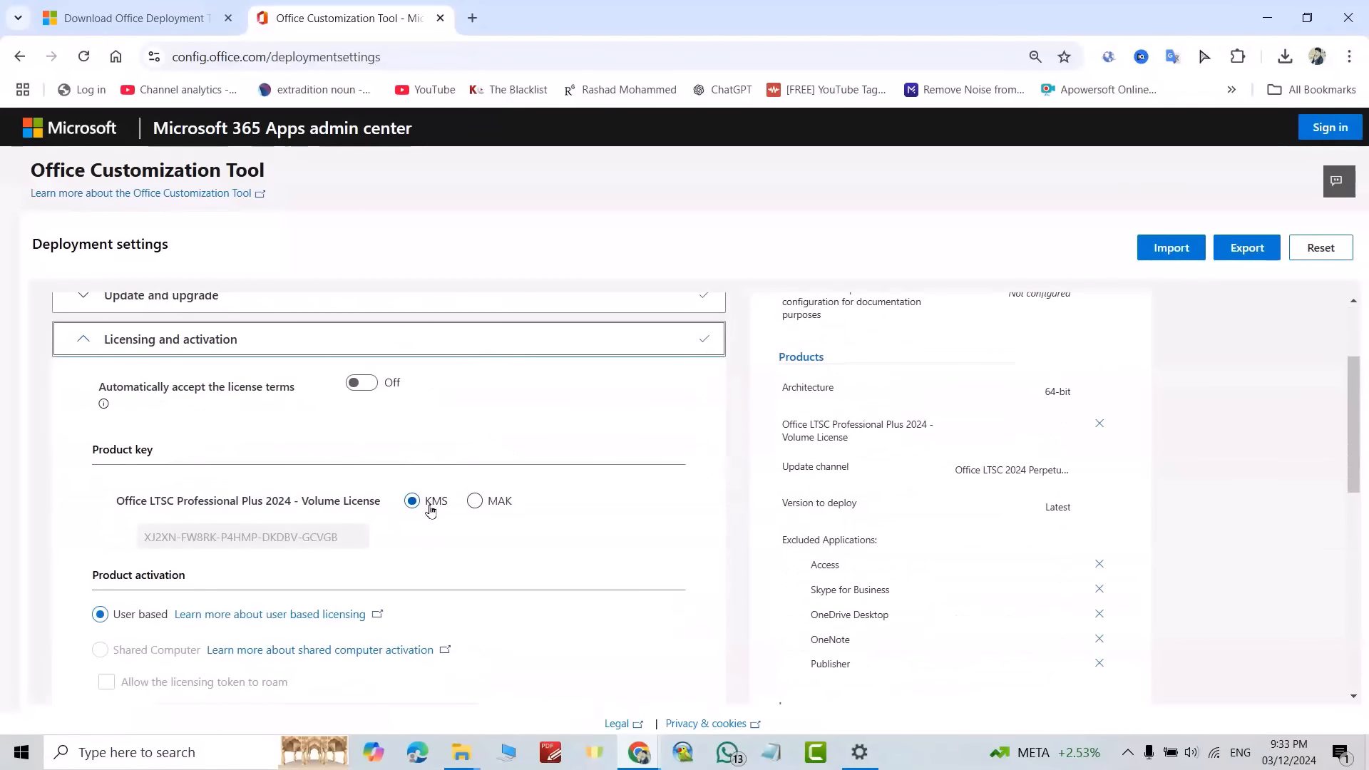
{"action": "scroll", "coordinate": [517, 396], "scroll_direction": "down", "scroll_amount": 4}
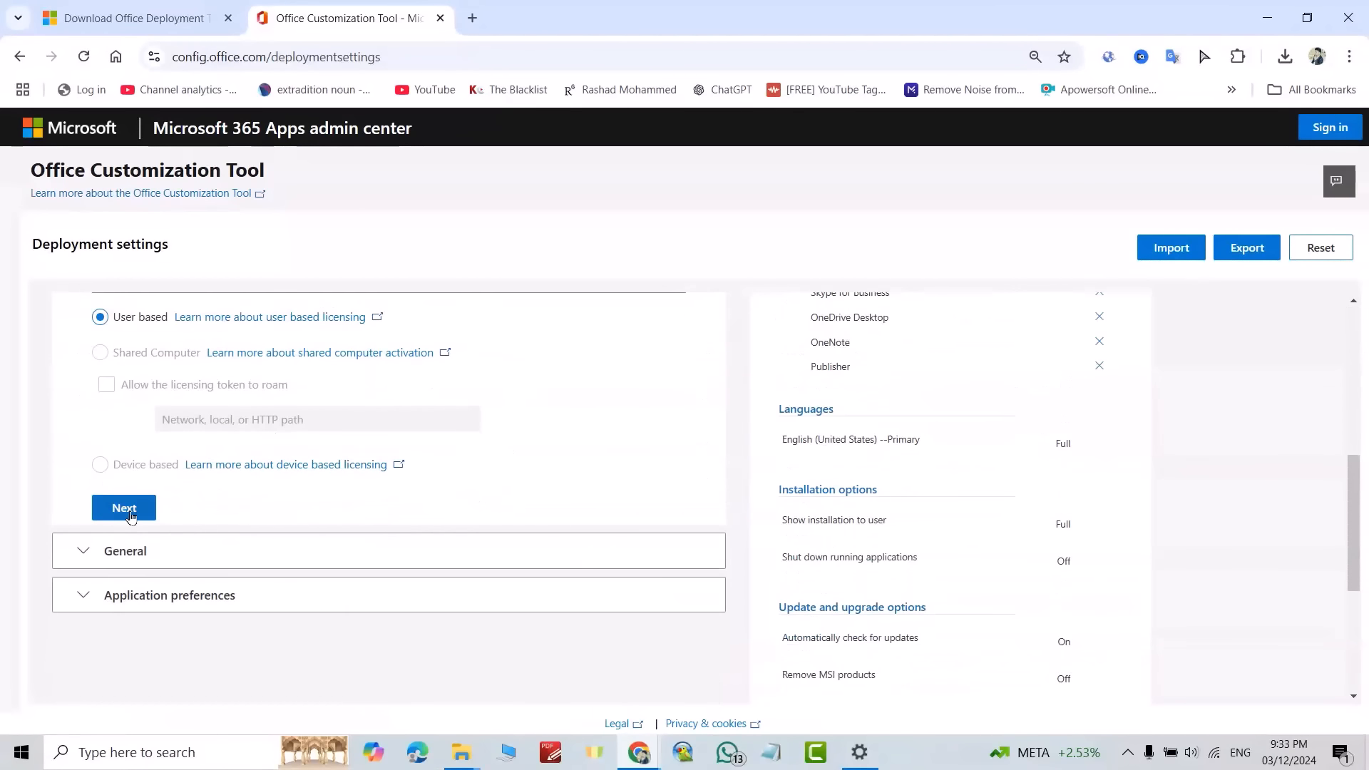
{"action": "left_click", "coordinate": [124, 508]}
Leave the general settings blank and the application preferences at their defaults, and finish the Office configuration
{"action": "scroll", "coordinate": [446, 431], "scroll_direction": "down", "scroll_amount": 4}
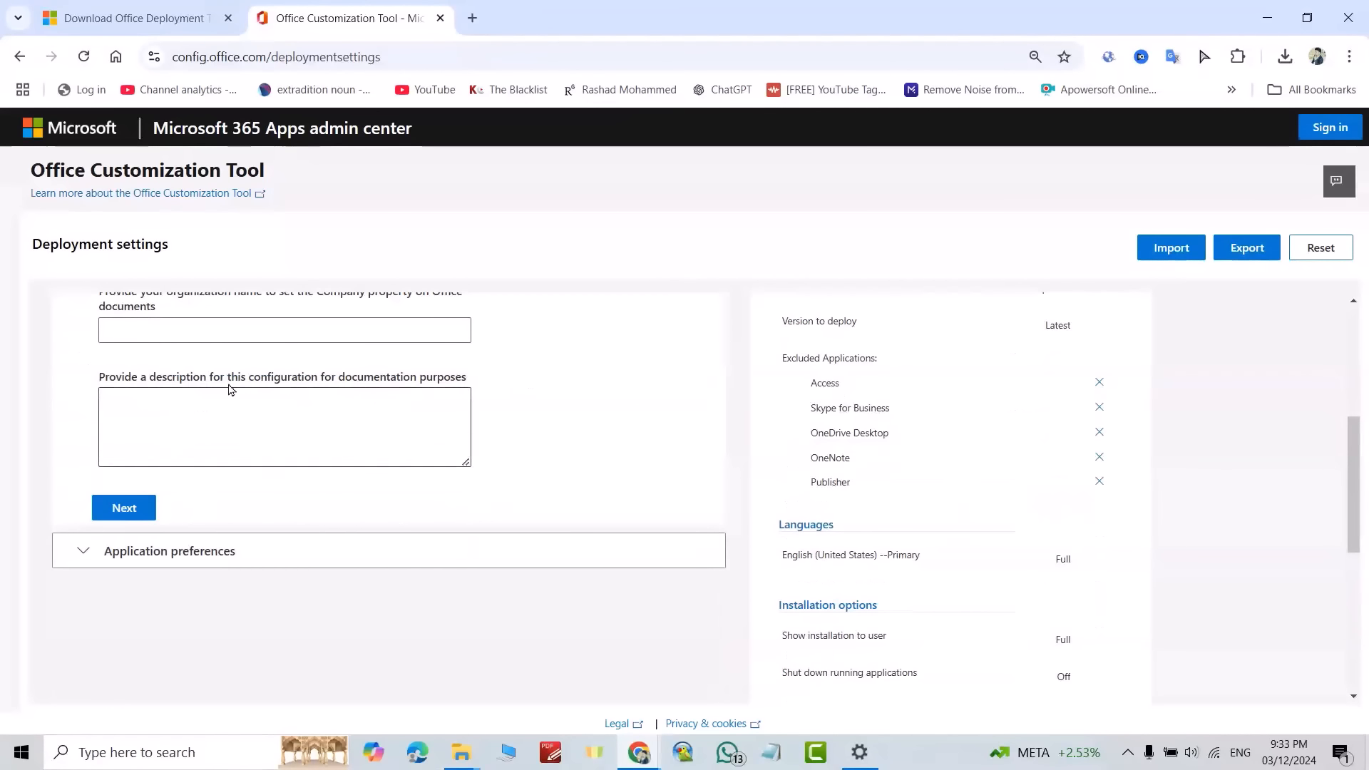
{"action": "left_click", "coordinate": [124, 507]}
{"action": "scroll", "coordinate": [378, 449], "scroll_direction": "down", "scroll_amount": 2}
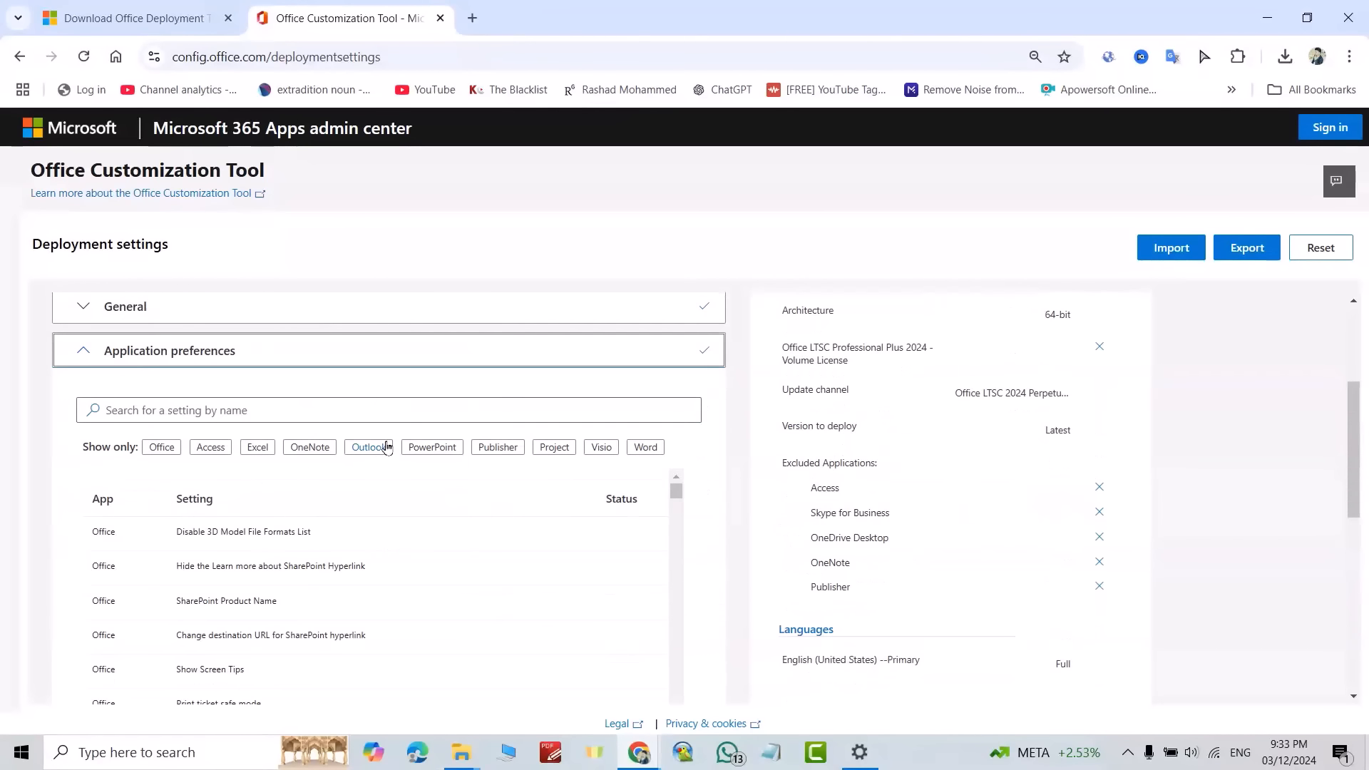
{"action": "scroll", "coordinate": [386, 447], "scroll_direction": "down", "scroll_amount": 10}
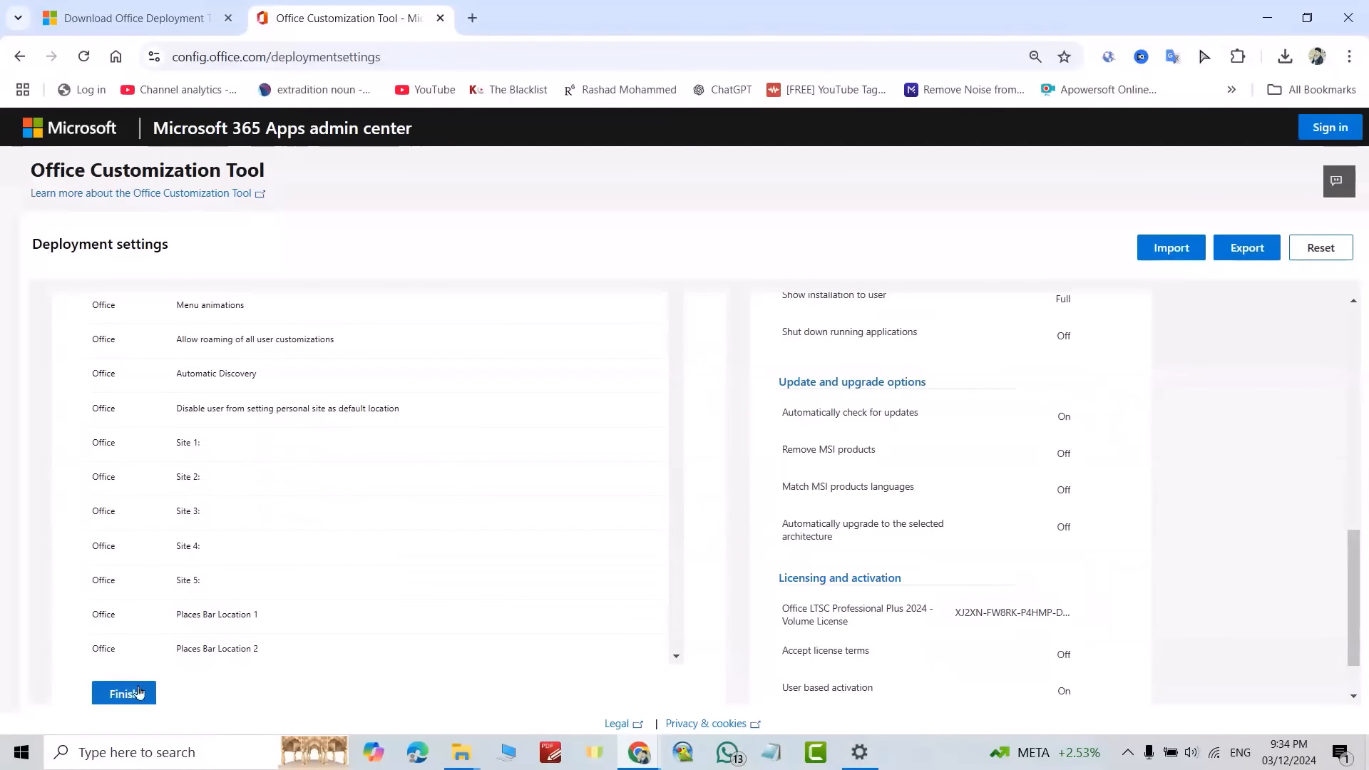
{"action": "left_click", "coordinate": [124, 693]}
Export the configuration with Office Open XML as the default file format, accepting the license terms and using the file name Configuration
{"action": "left_click", "coordinate": [946, 681]}
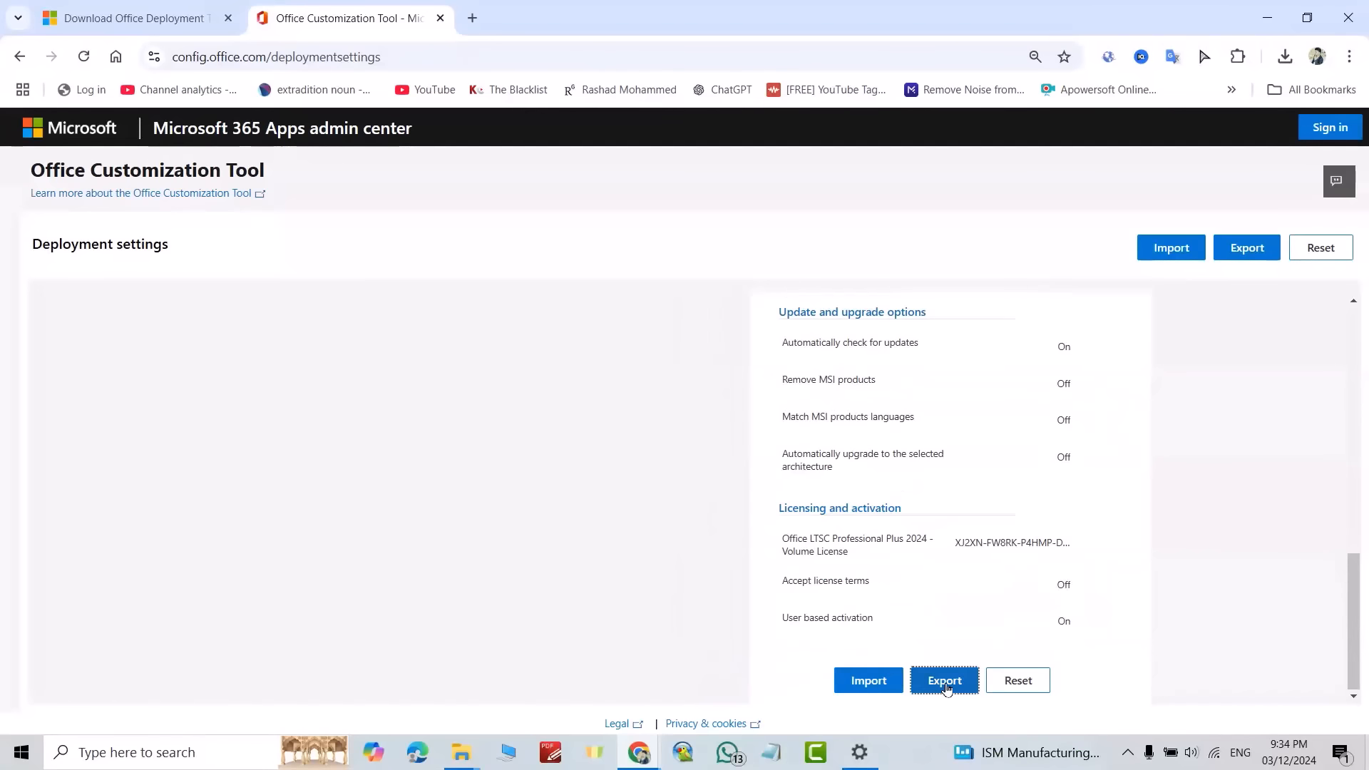
{"action": "left_click", "coordinate": [430, 418]}
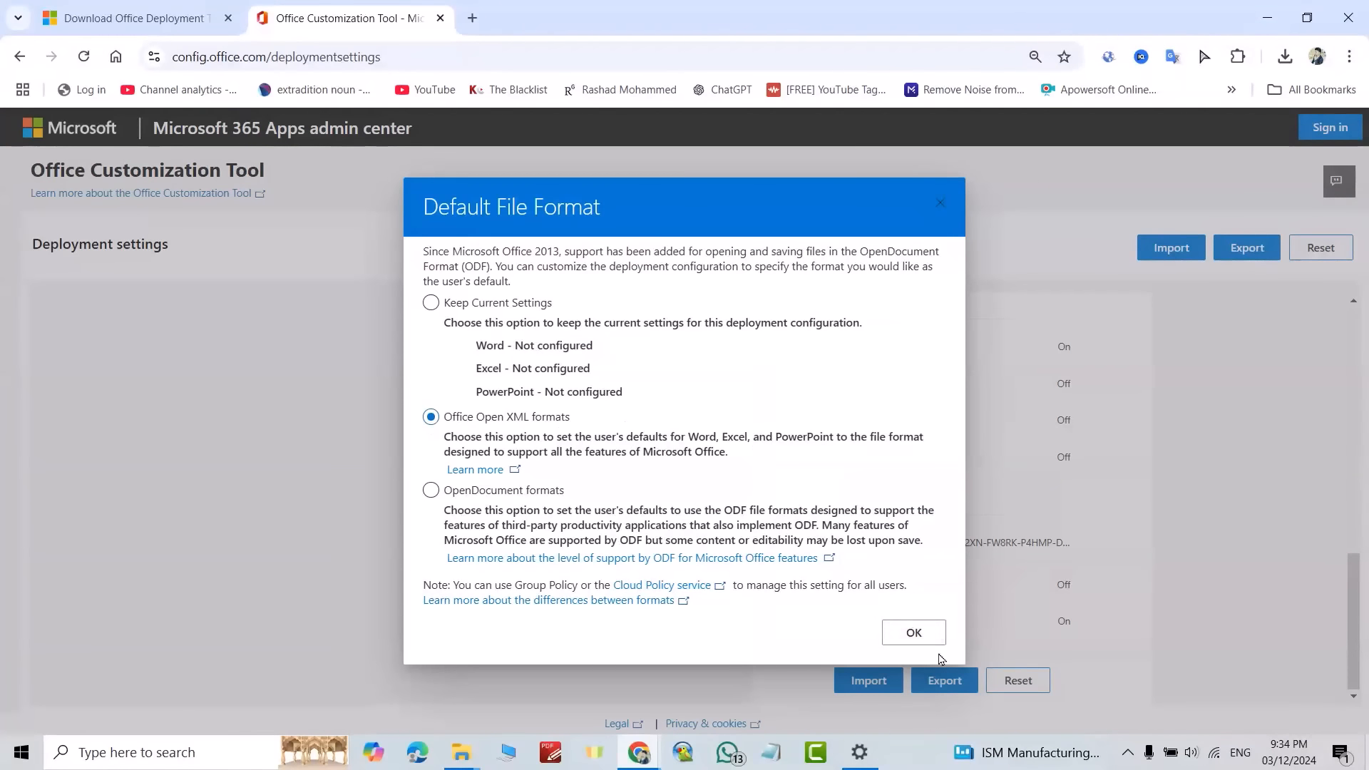
{"action": "left_click", "coordinate": [917, 637]}
{"action": "left_click", "coordinate": [718, 485]}
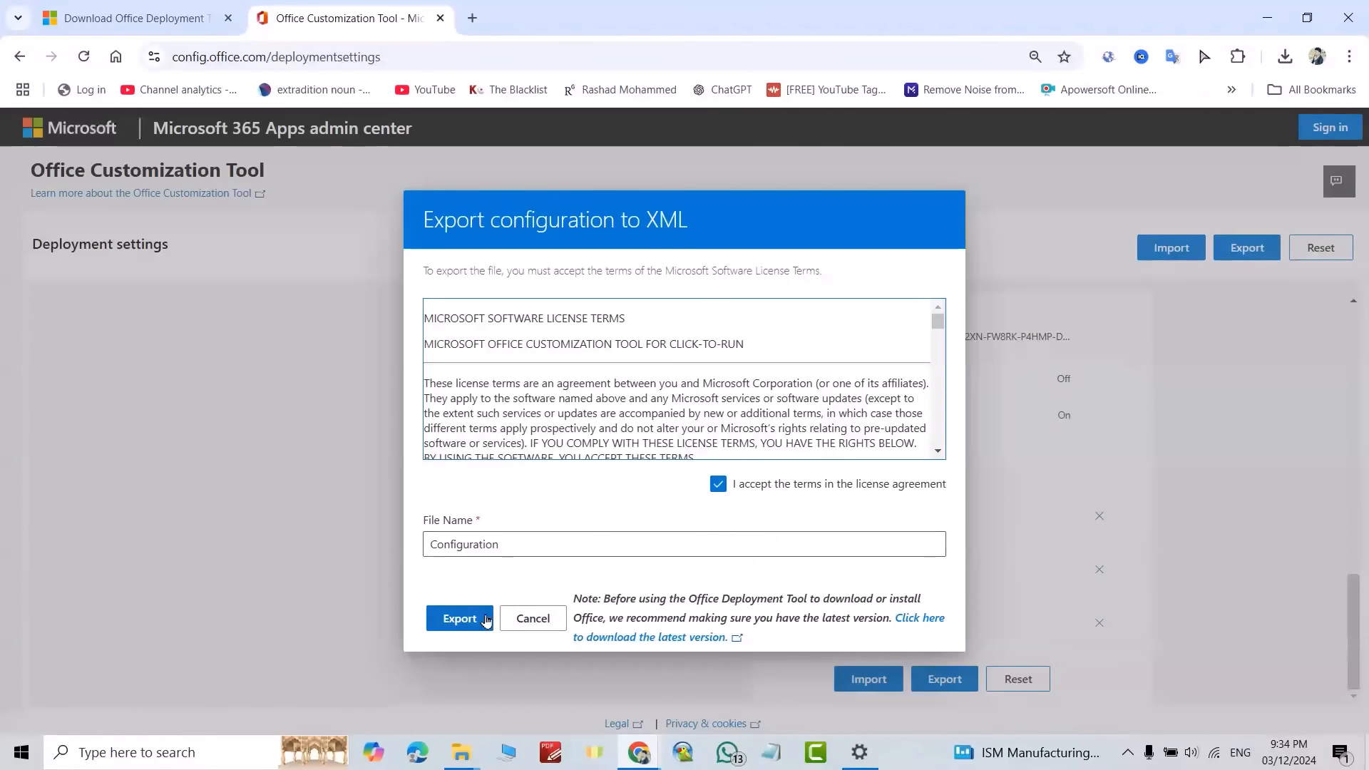
{"action": "left_click", "coordinate": [460, 619]}
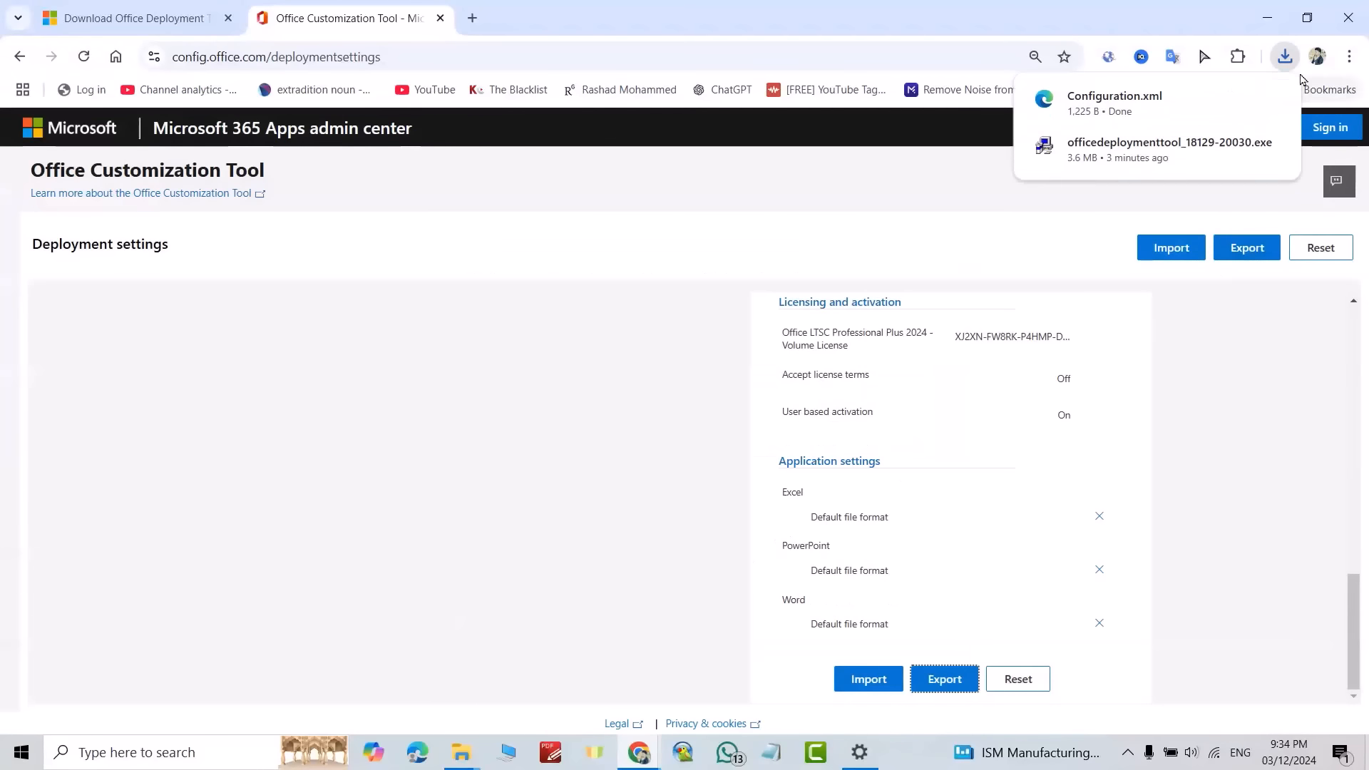
Move the exported Configuration file from the Downloads folder into the Office2024 folder on the desktop
{"action": "left_click", "coordinate": [1241, 104]}
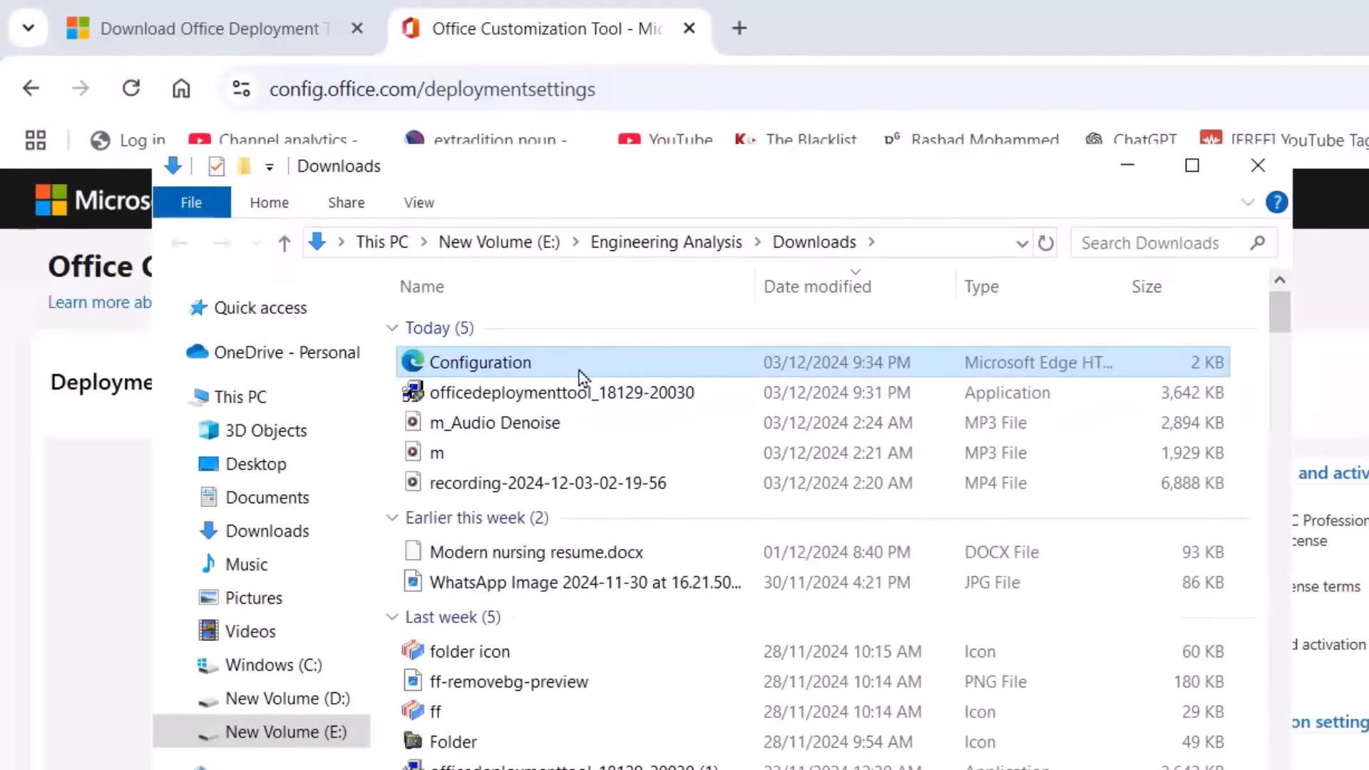
{"action": "left_click", "coordinate": [576, 369]}
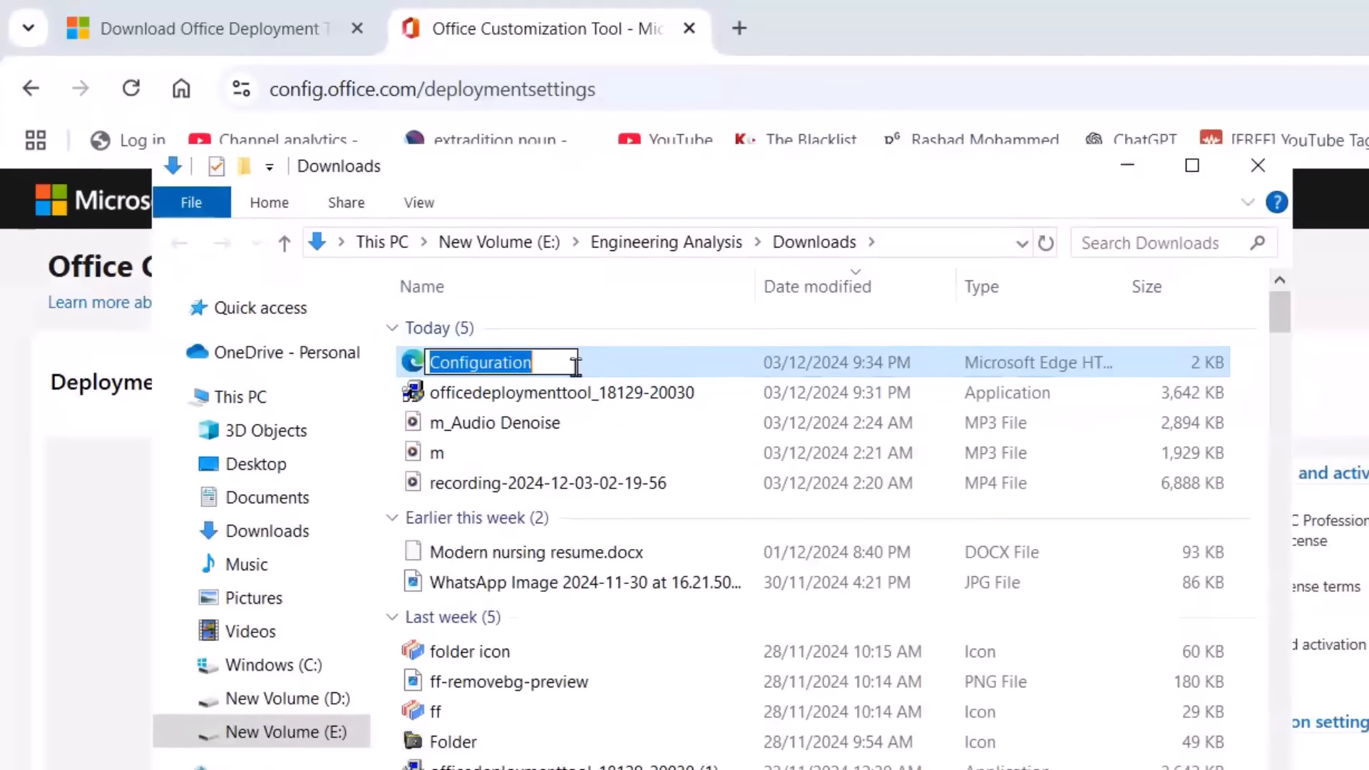
{"action": "left_click", "coordinate": [641, 366]}
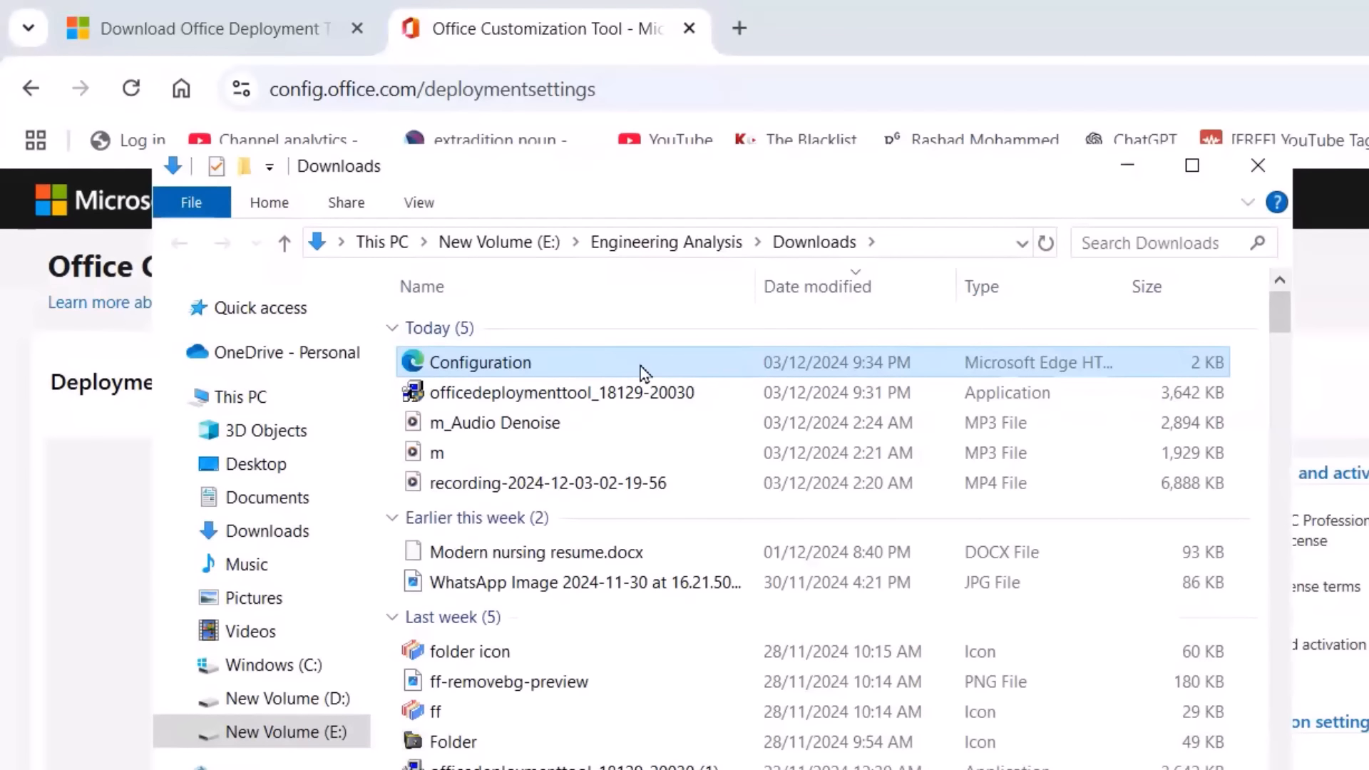
{"action": "left_click", "coordinate": [1258, 166]}
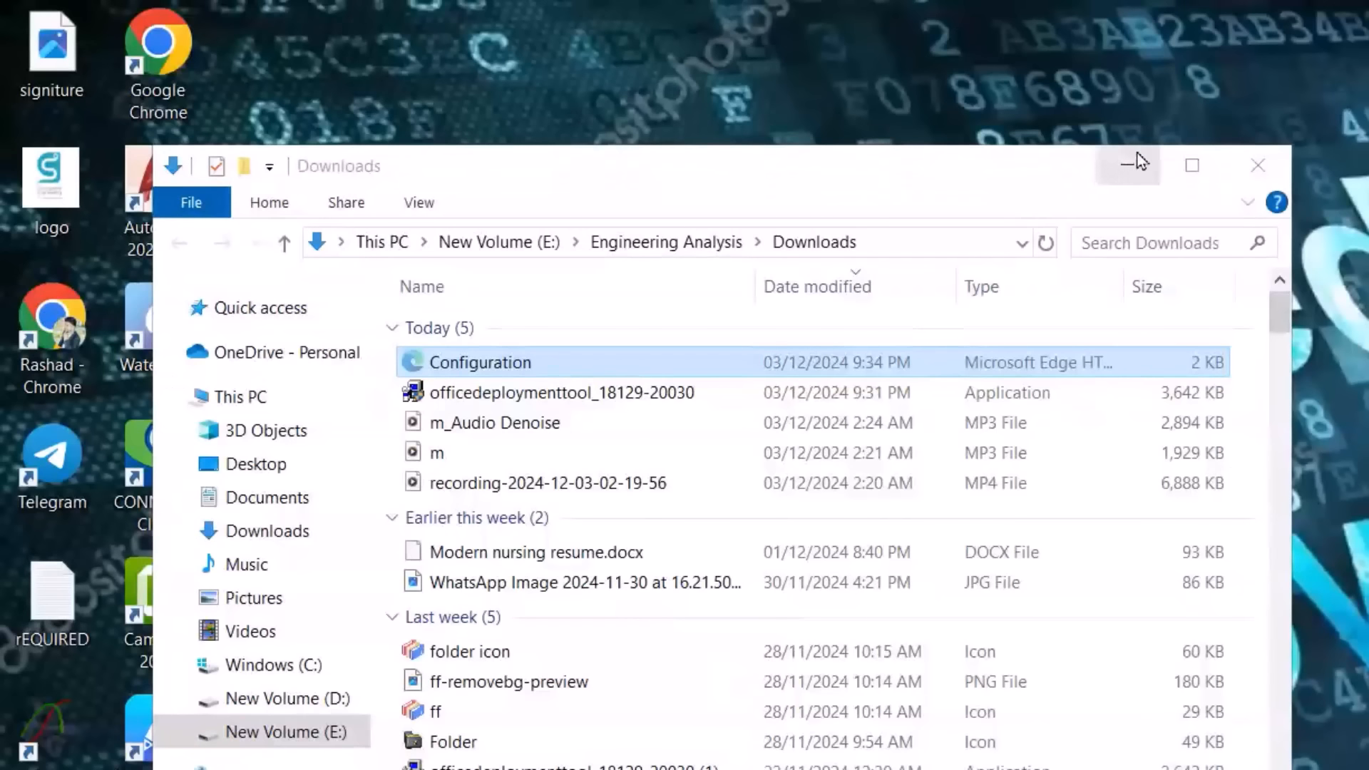
{"action": "left_click", "coordinate": [1137, 159]}
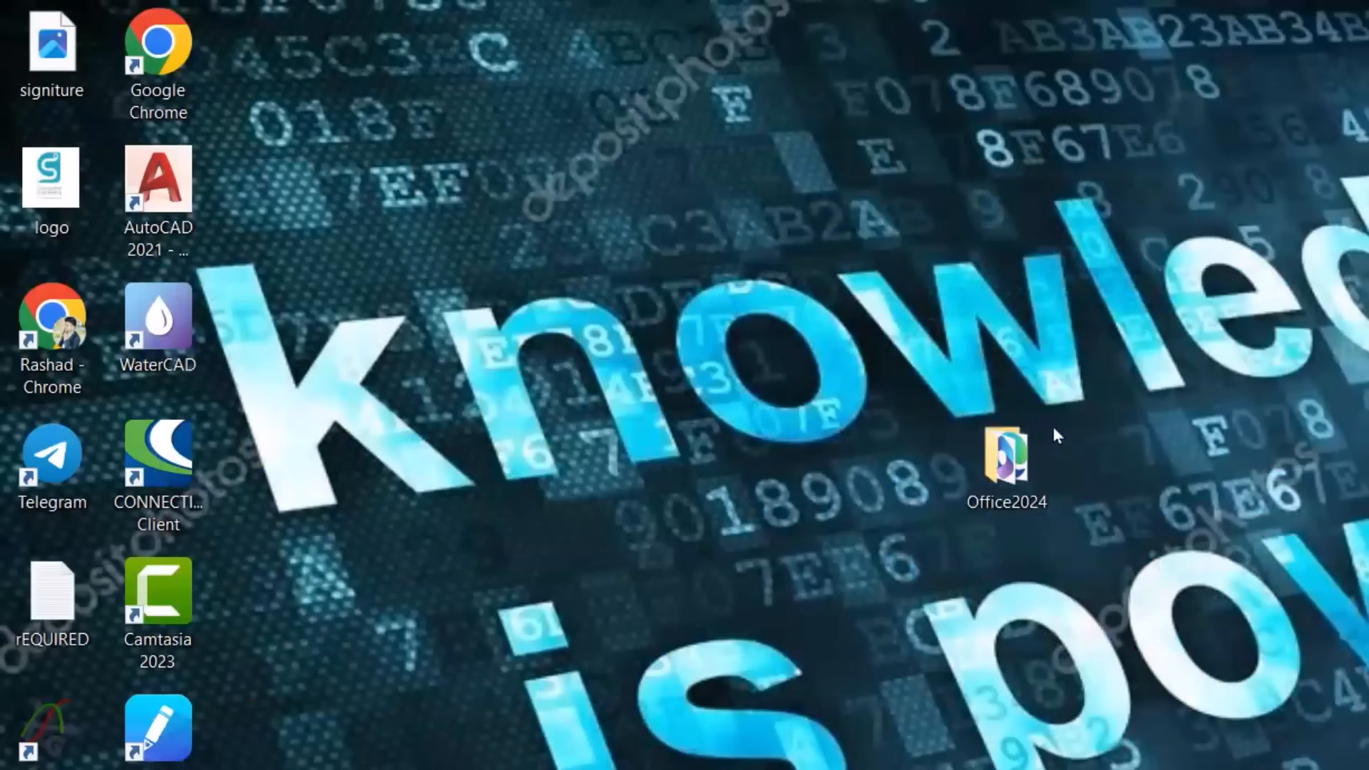
{"action": "double_click", "coordinate": [1033, 446]}
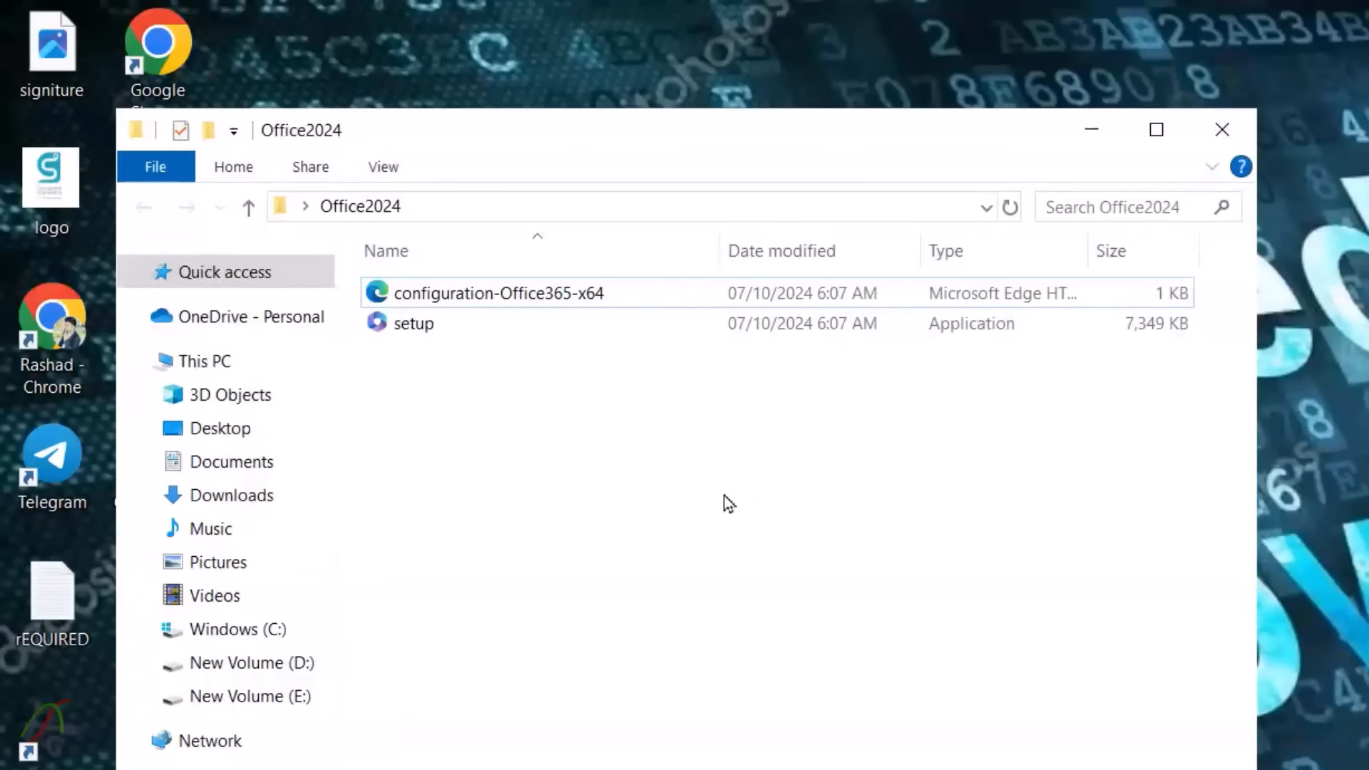
{"action": "key", "text": "ctrl+v"}
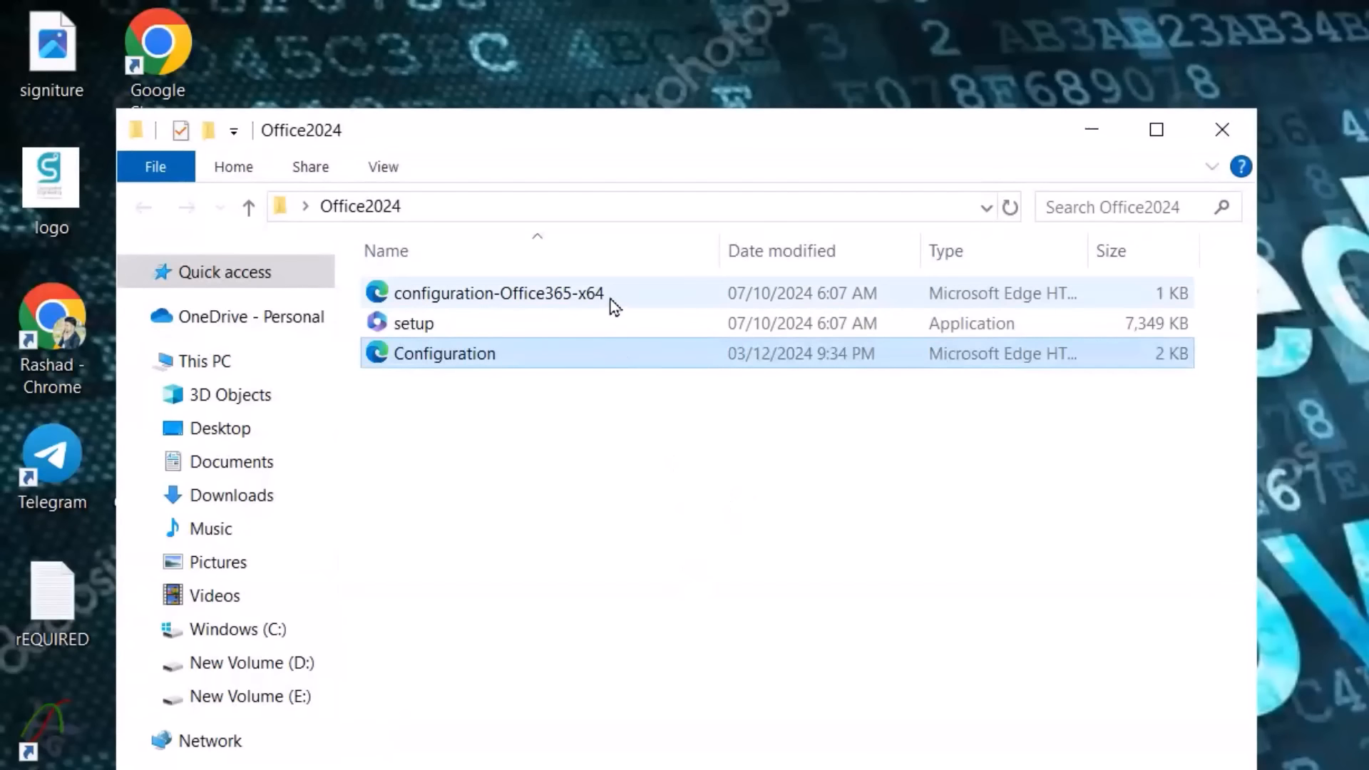
Delete the configuration-Office365-x64 file from the Office2024 folder and close the folder window
{"action": "left_click", "coordinate": [639, 294]}
{"action": "key", "text": "Delete"}
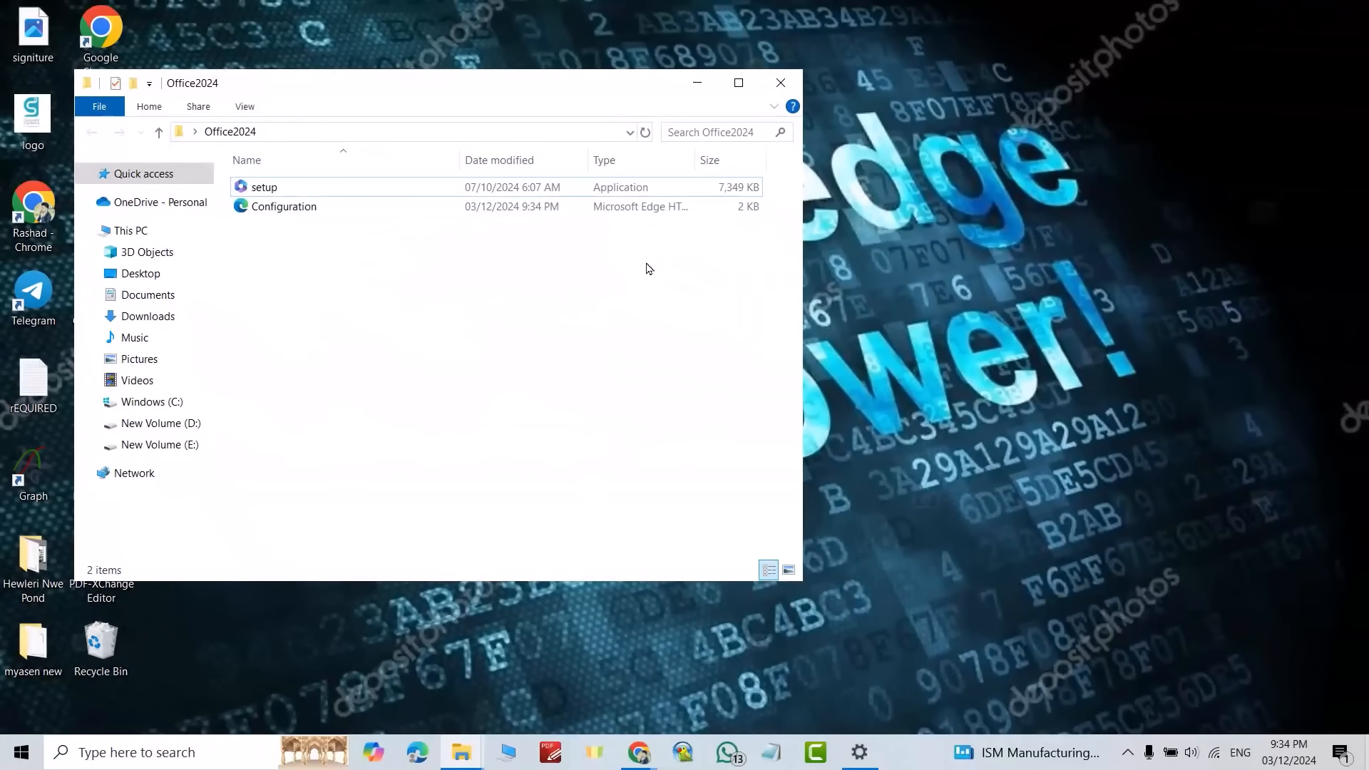
{"action": "left_click", "coordinate": [919, 205]}
{"action": "left_click", "coordinate": [780, 83]}
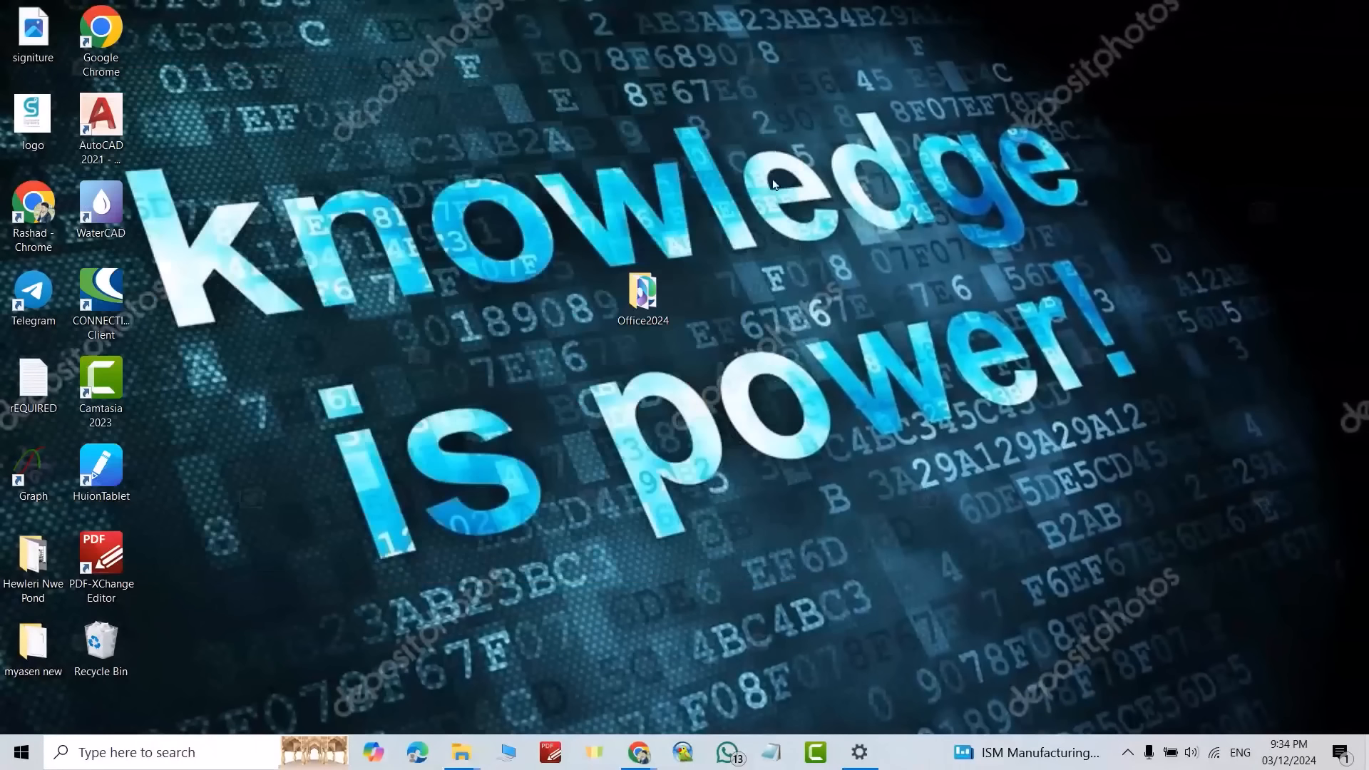
Move the Office2024 folder from the desktop to the root of the Windows (C:) drive
{"action": "left_click", "coordinate": [652, 297]}
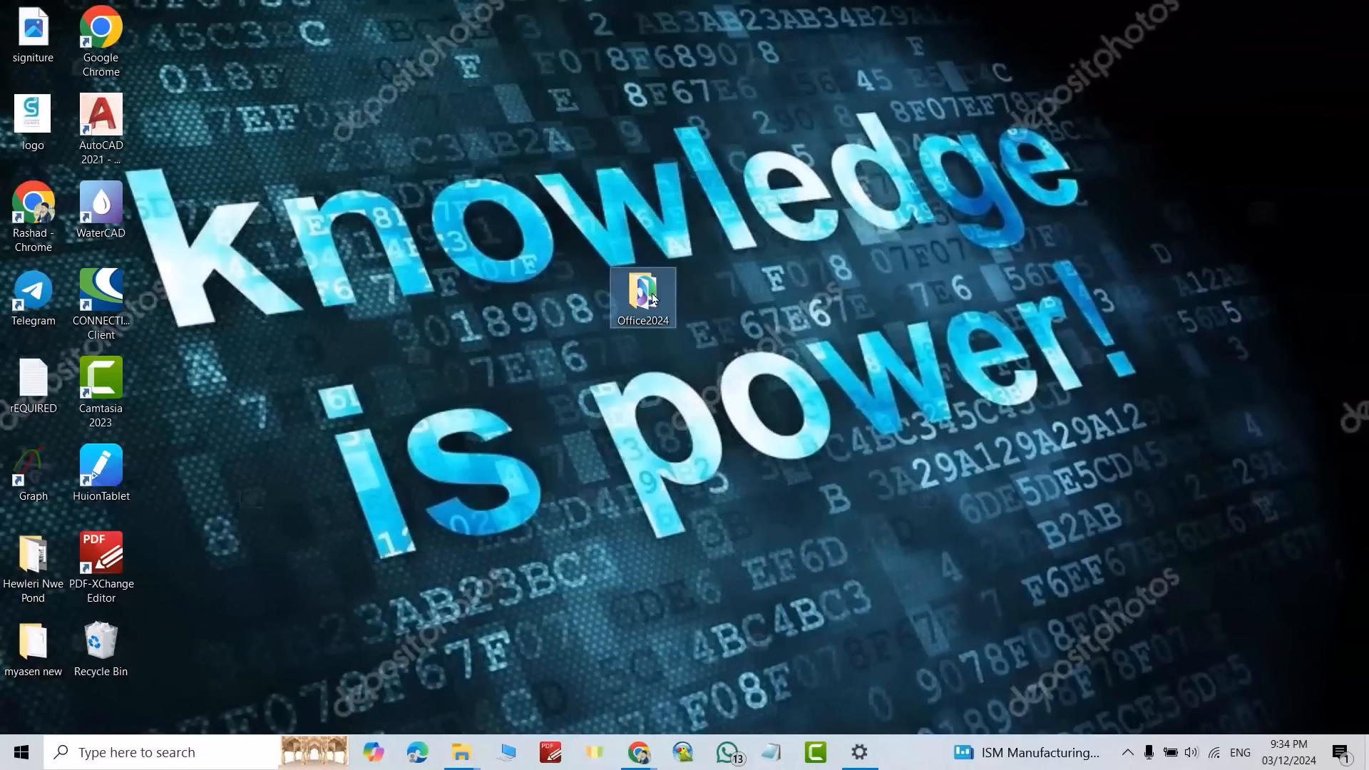
{"action": "key", "text": "ctrl+x"}
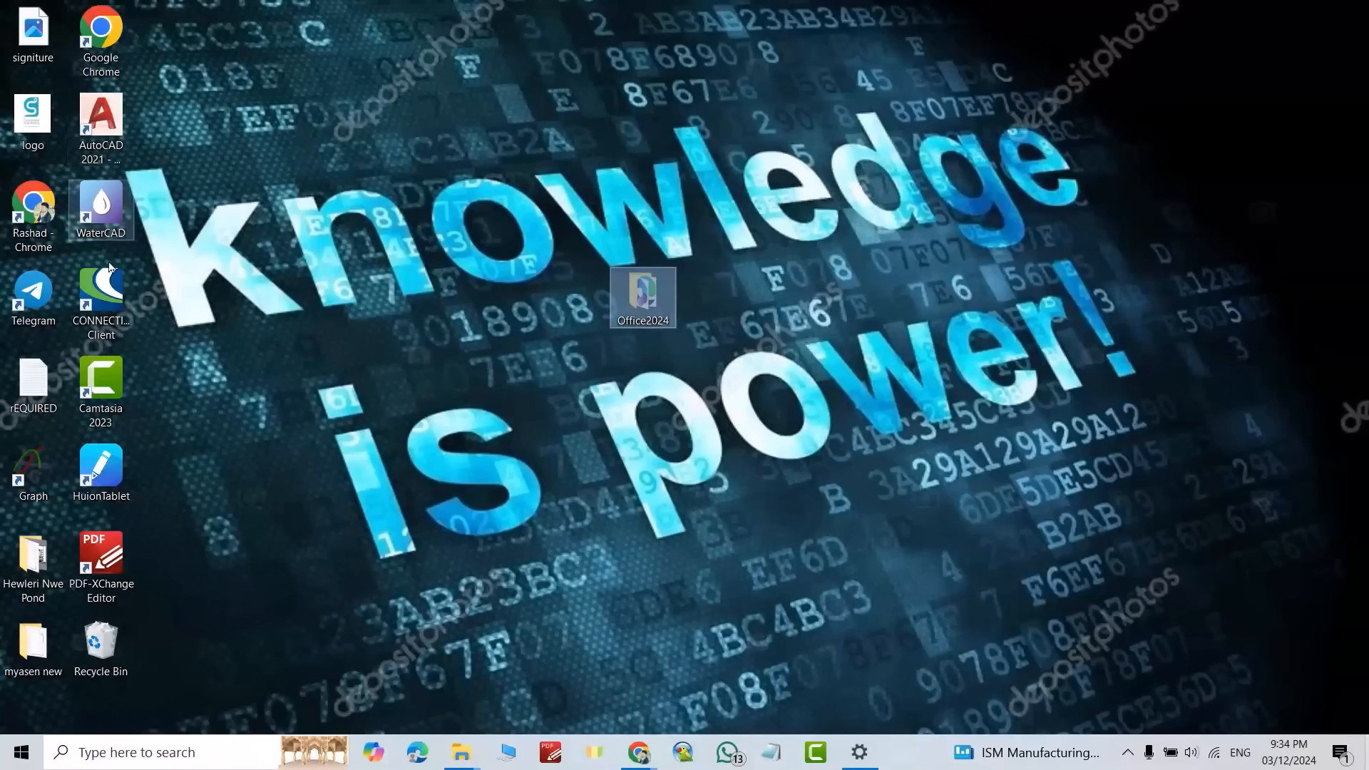
{"action": "mouse_move", "coordinate": [459, 752]}
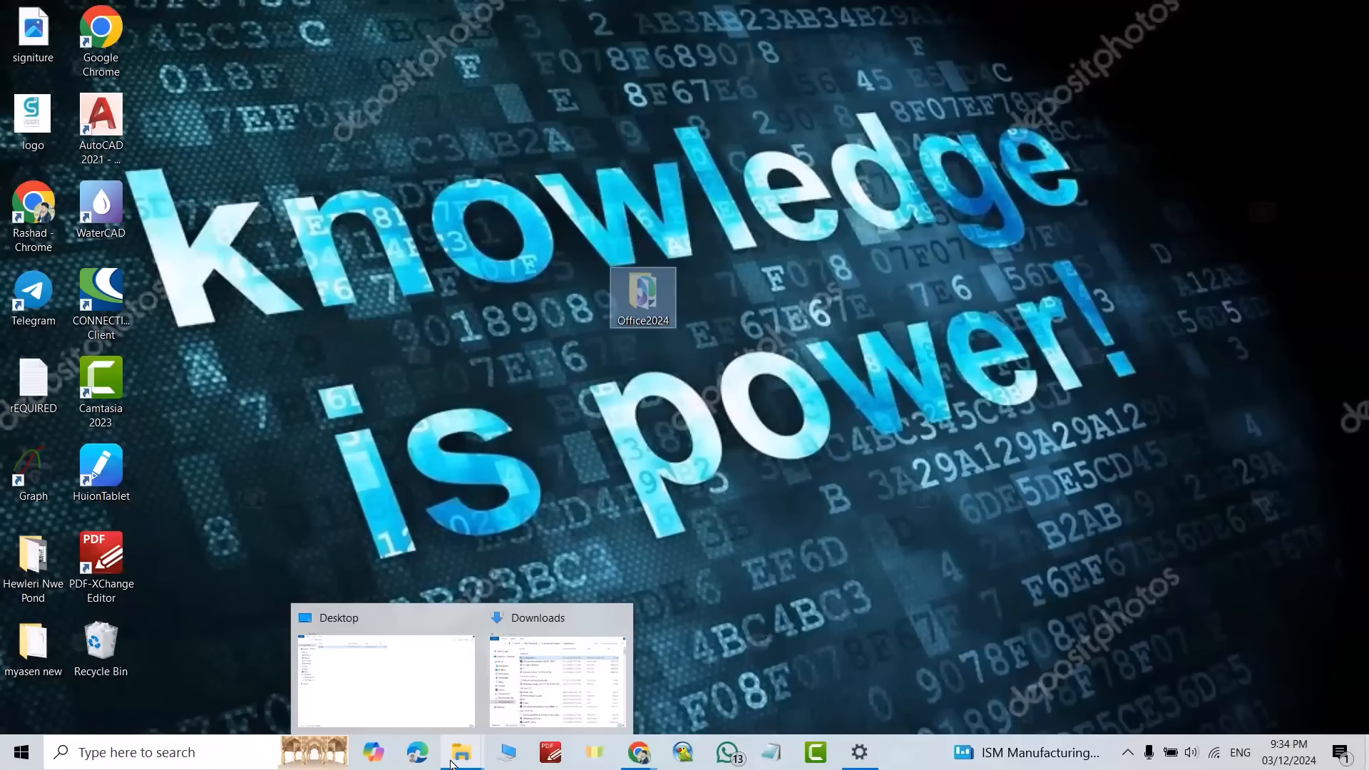
{"action": "left_click", "coordinate": [456, 720]}
{"action": "left_click", "coordinate": [110, 330]}
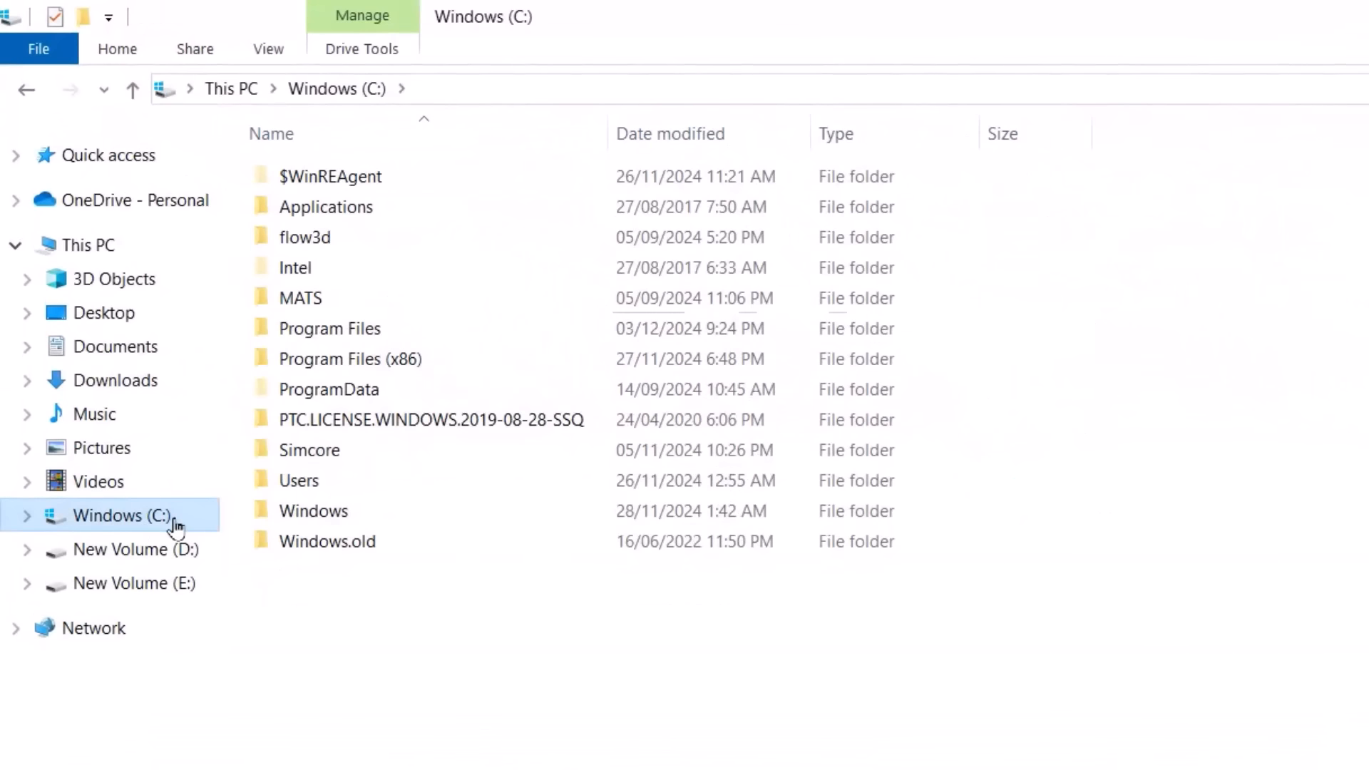
{"action": "left_click", "coordinate": [465, 668]}
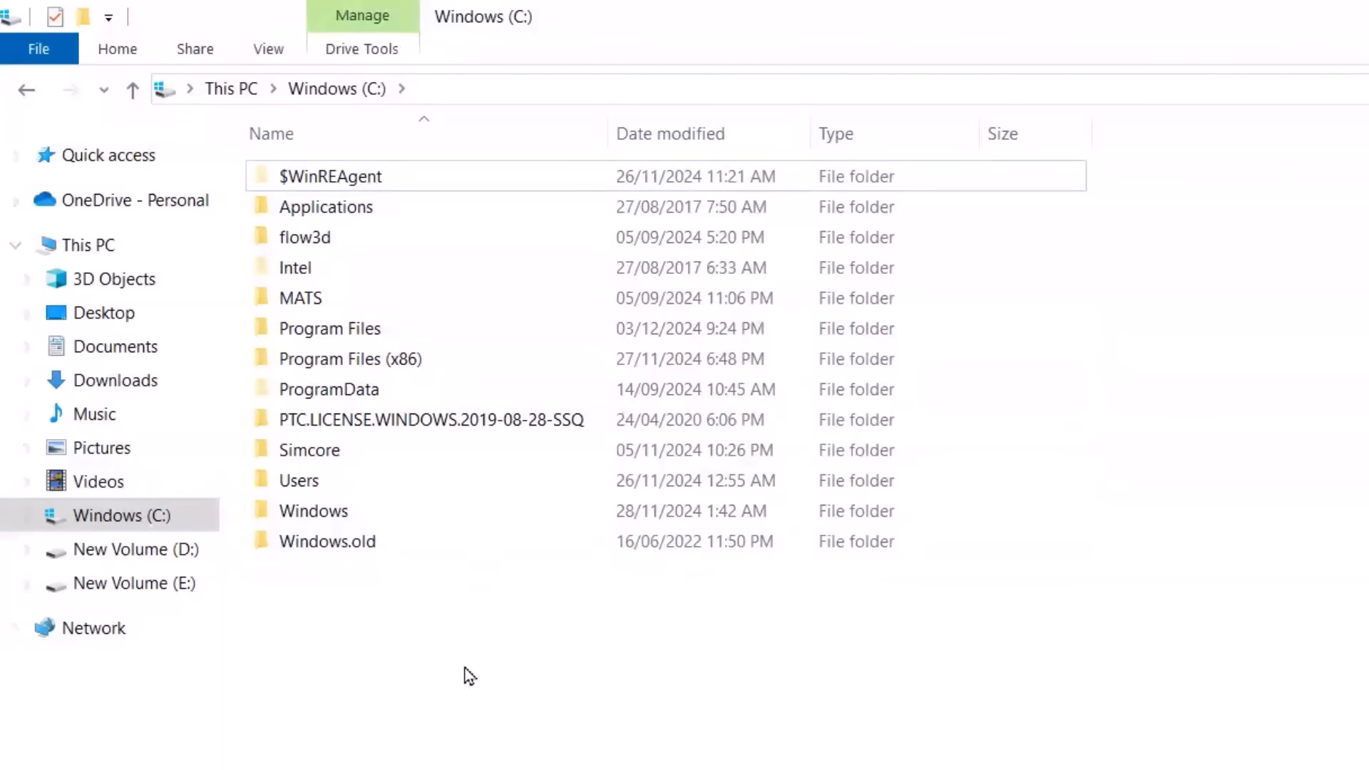
{"action": "key", "text": "ctrl+v"}
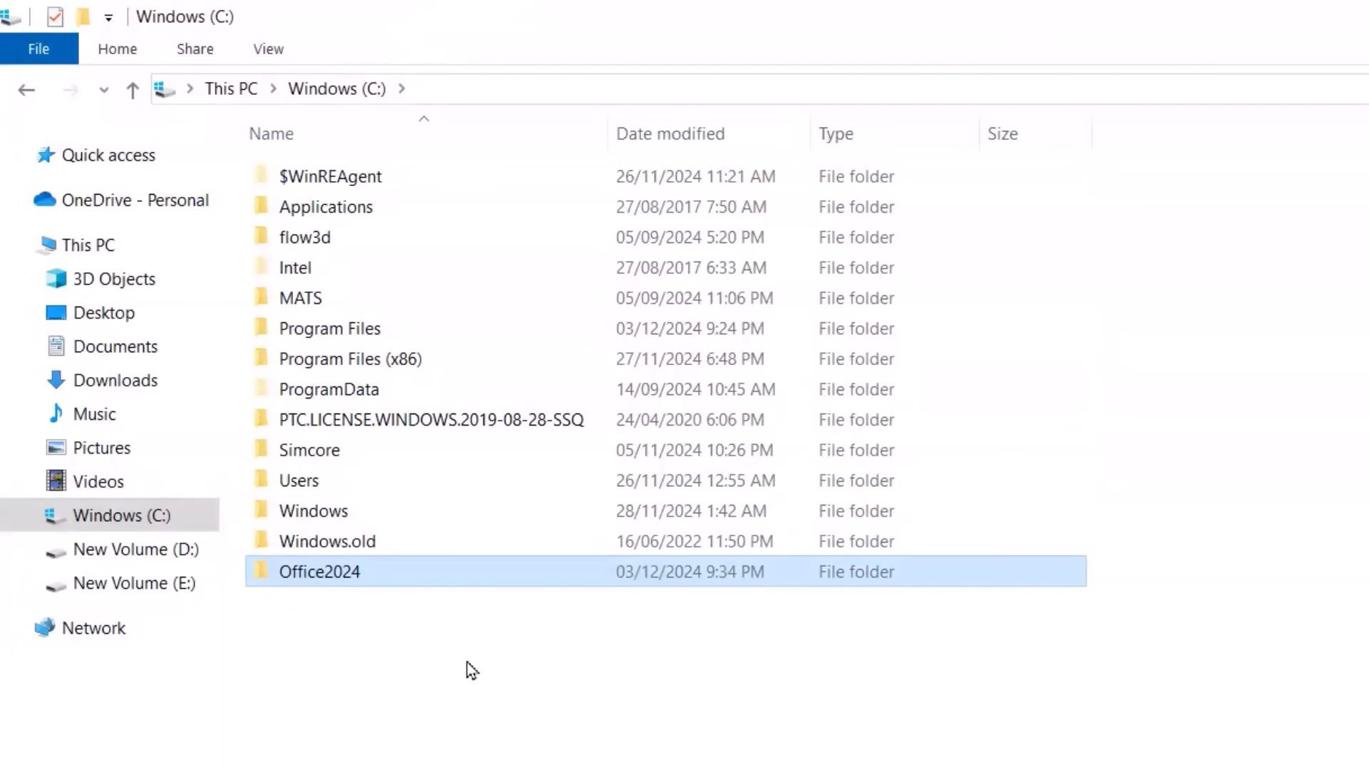
Copy the path of the Office2024 folder on drive C and open Command Prompt as administrator
{"action": "double_click", "coordinate": [372, 579]}
{"action": "left_click", "coordinate": [346, 98]}
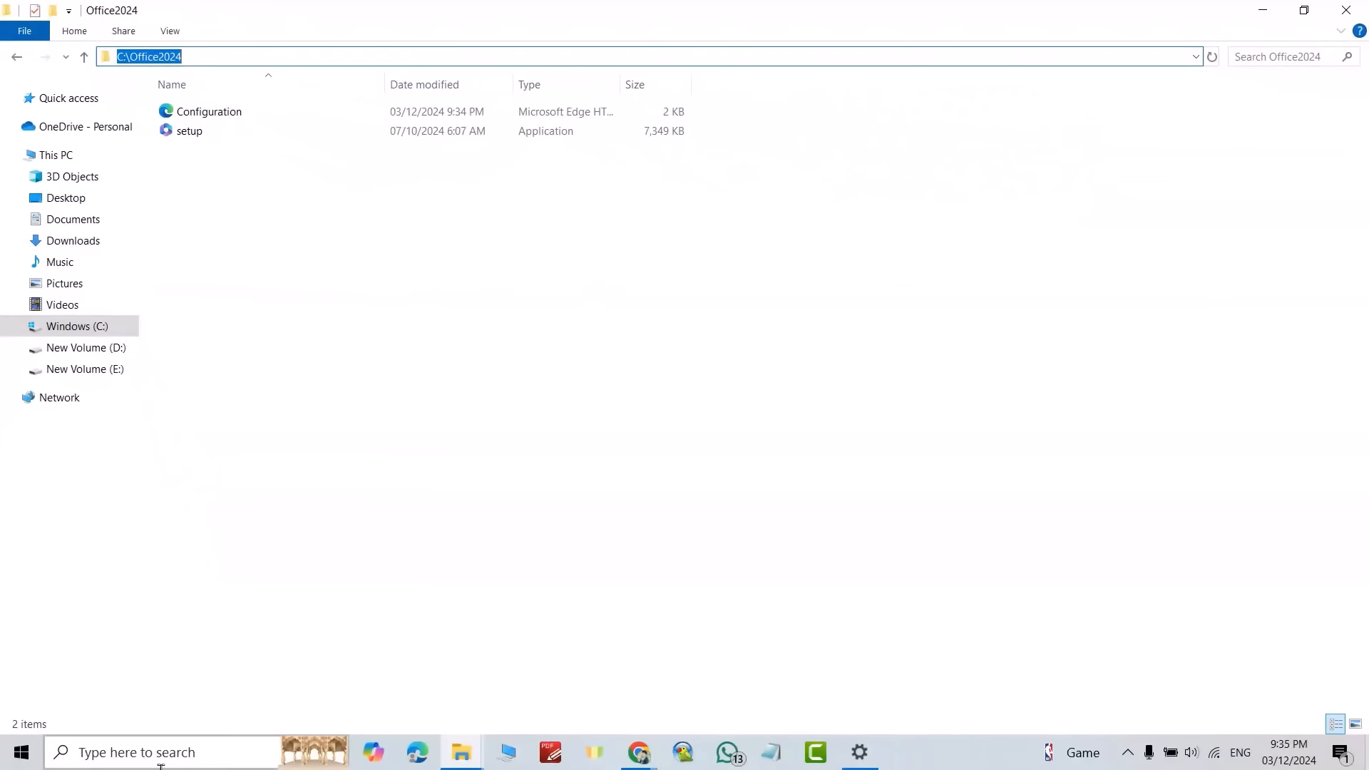
{"action": "left_click", "coordinate": [161, 765]}
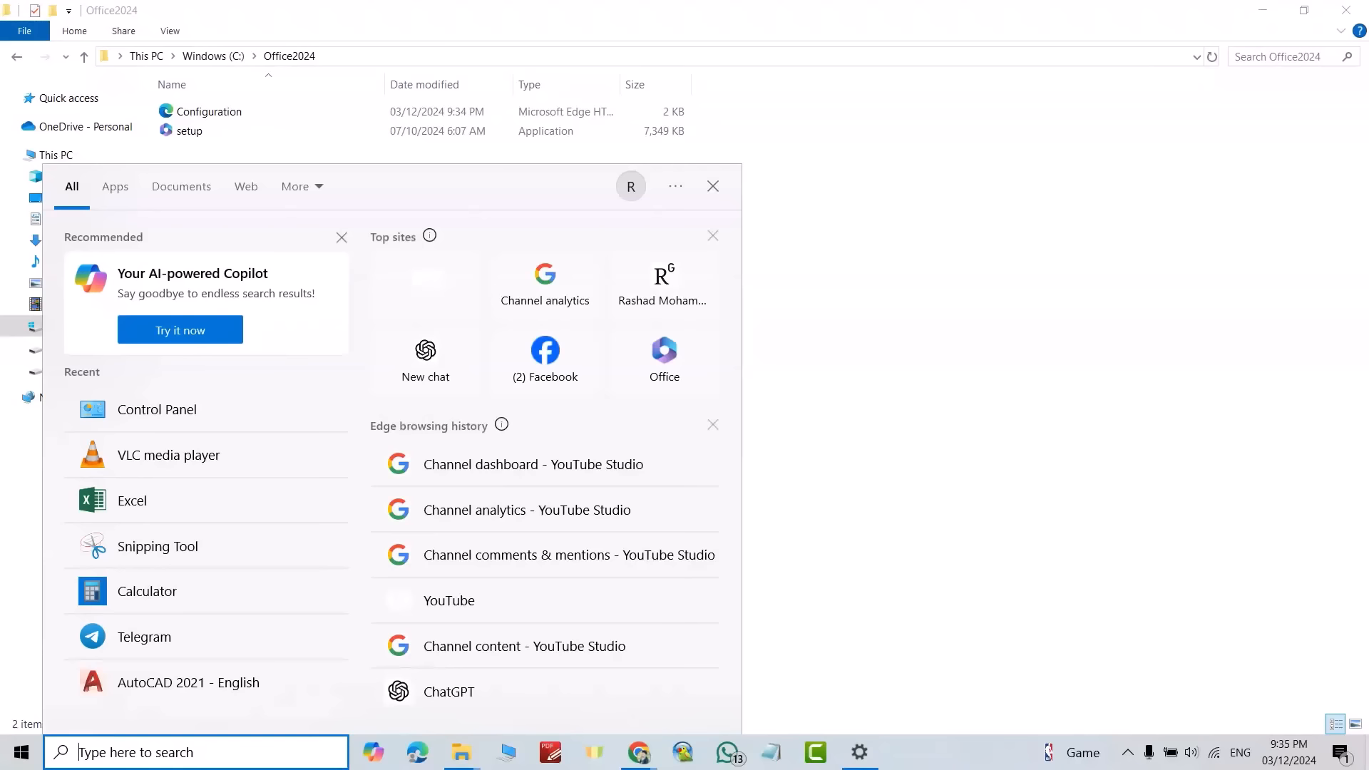
{"action": "type", "text": "co"}
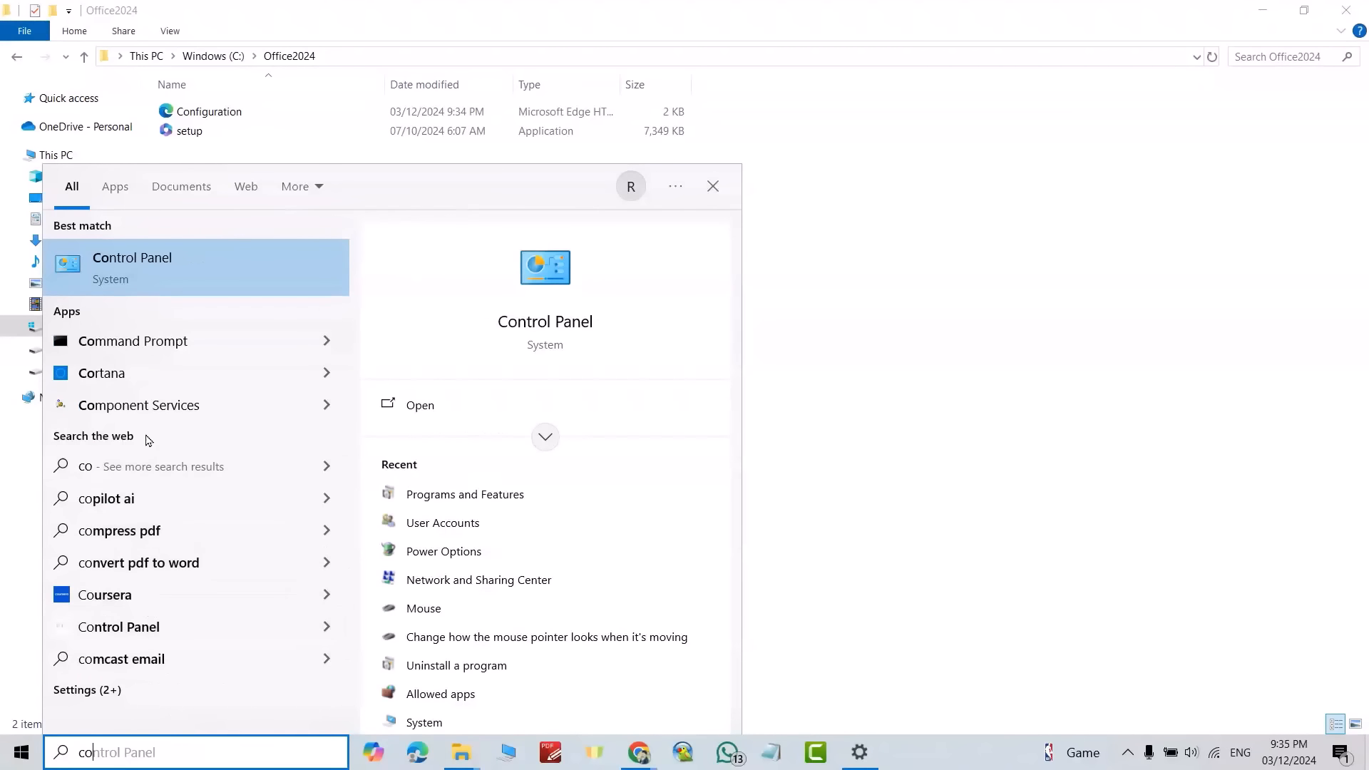
{"action": "type", "text": "m"}
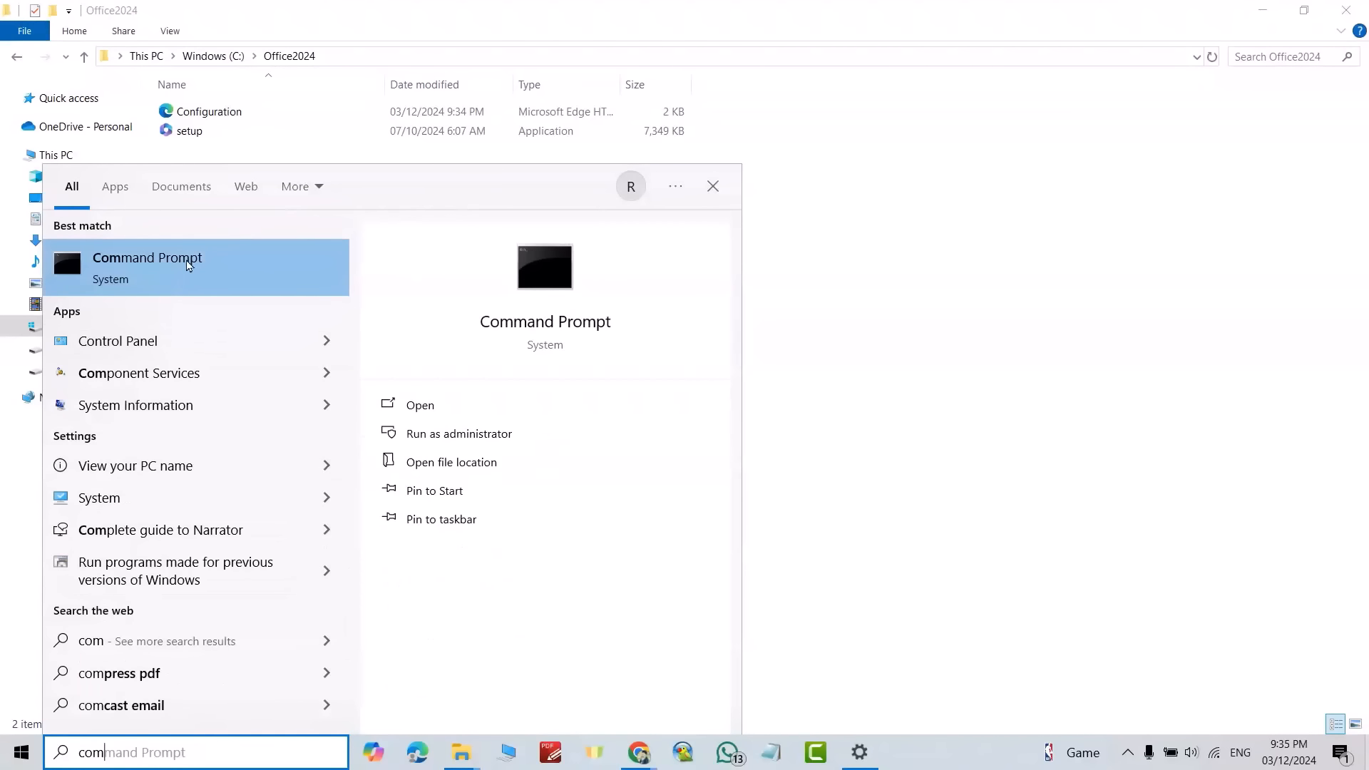
{"action": "left_click", "coordinate": [447, 434]}
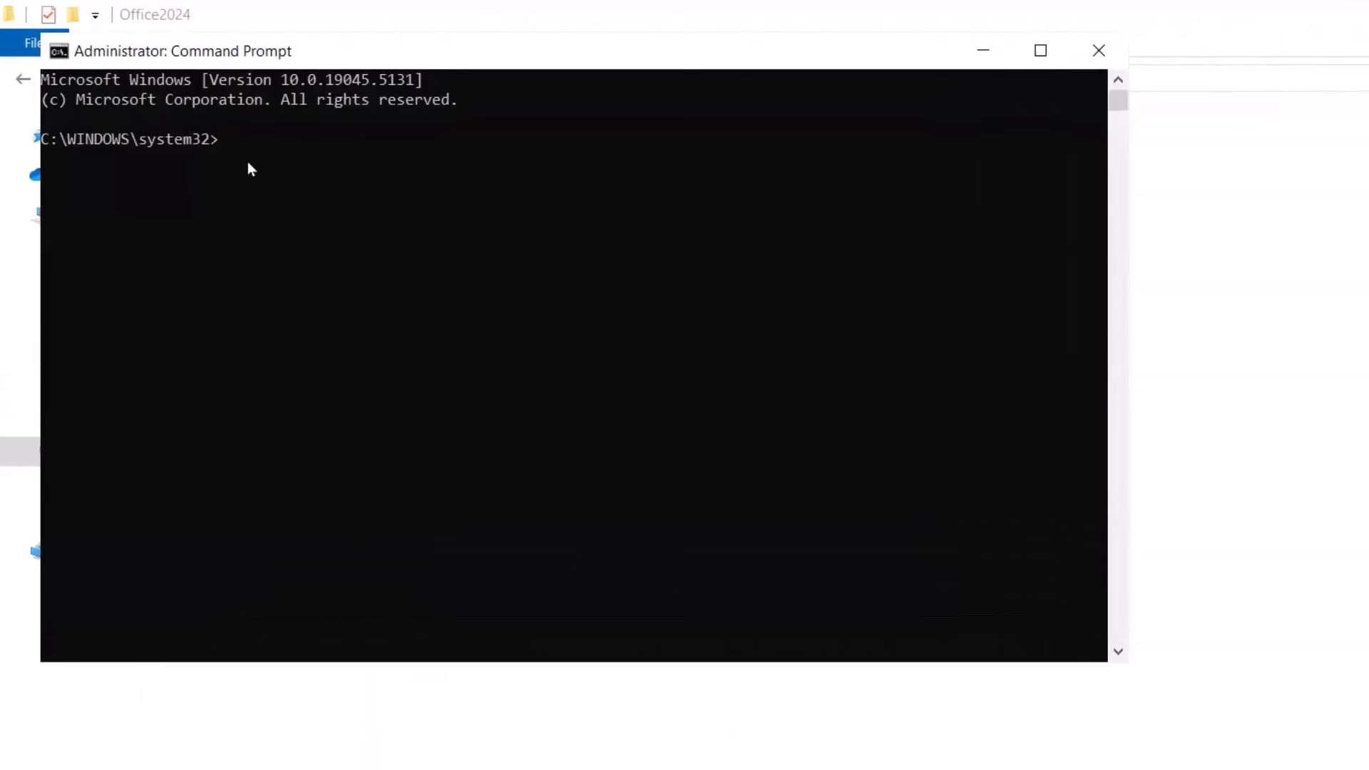
Change the Command Prompt directory to C:\Office2024 with the cd command
{"action": "type", "text": "cd"}
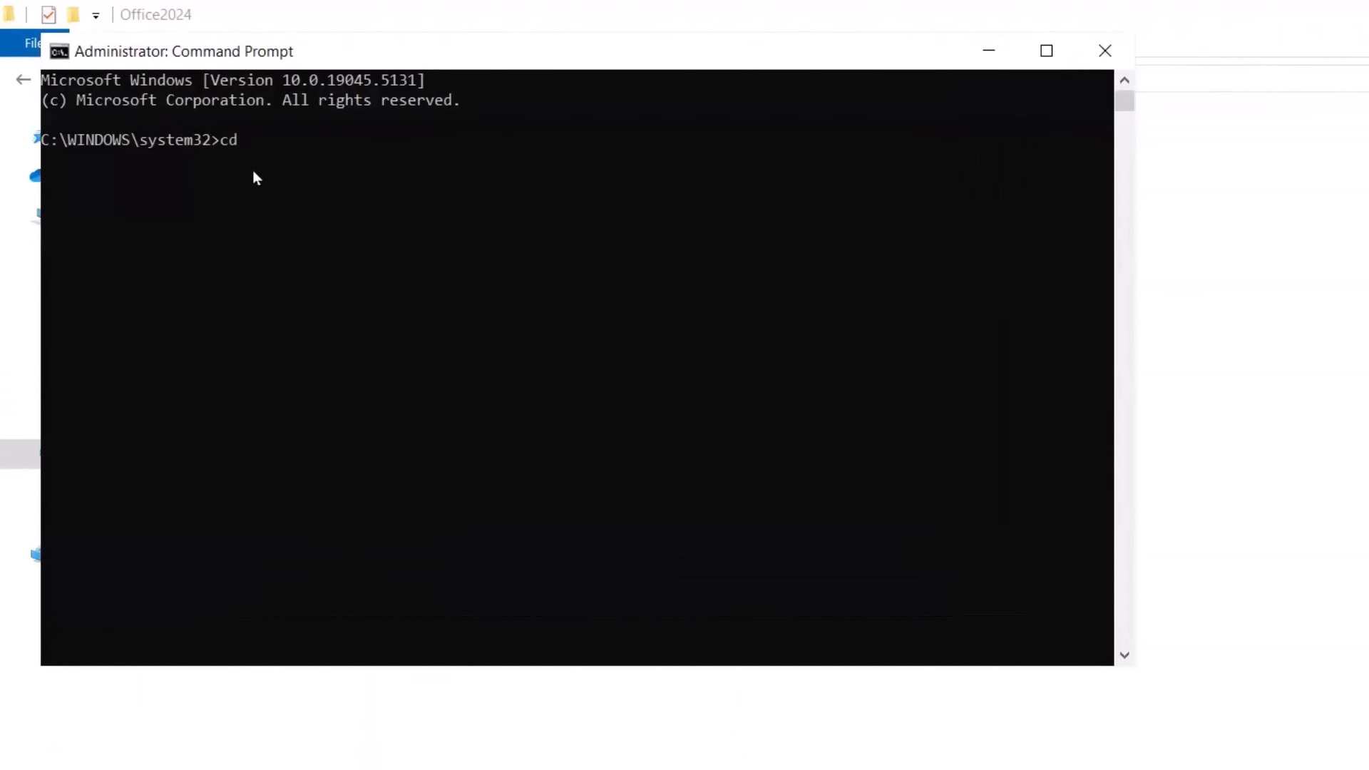
{"action": "type", "text": " C:\\Office2024"}
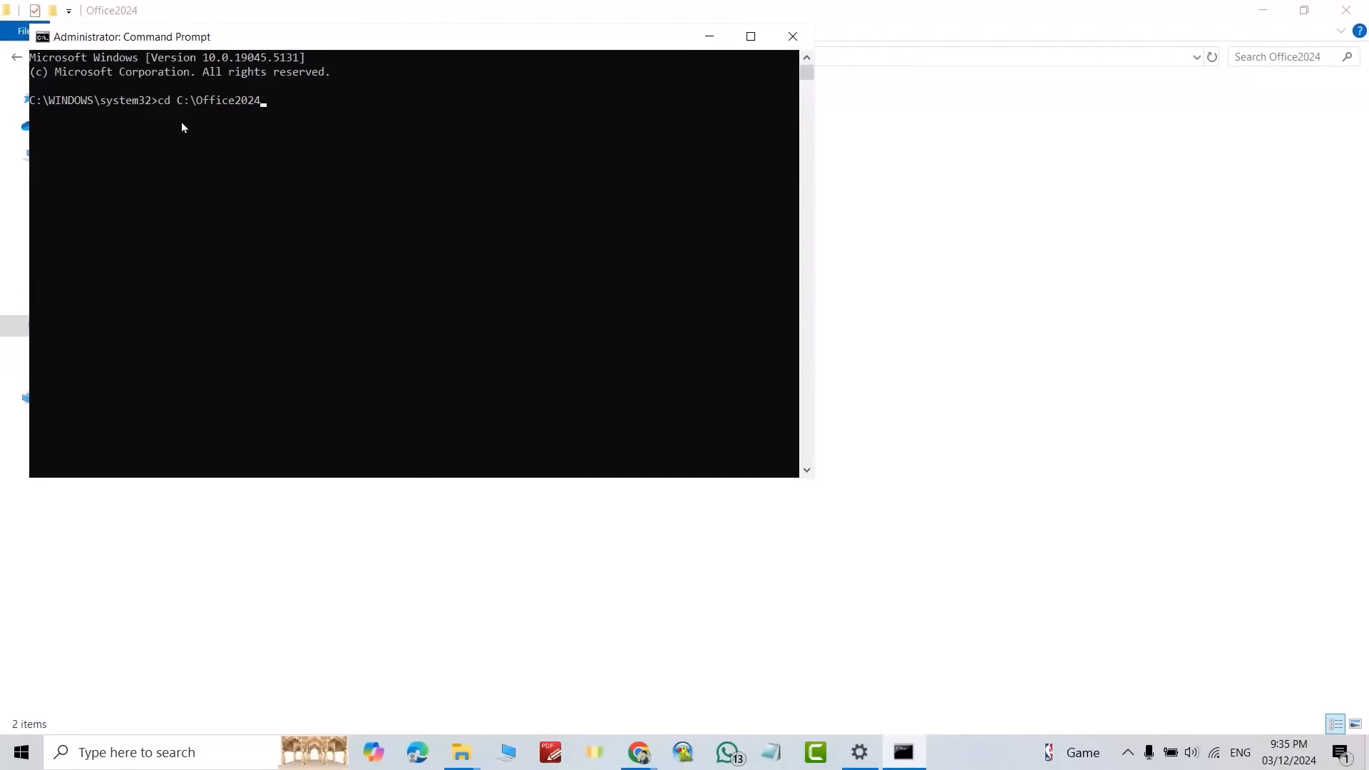
{"action": "key", "text": "Return"}
In a new Chrome tab, search Google for "deploy office 2024" and open the Microsoft Learn article Deploy Office LTSC 2024
{"action": "mouse_move", "coordinate": [642, 762]}
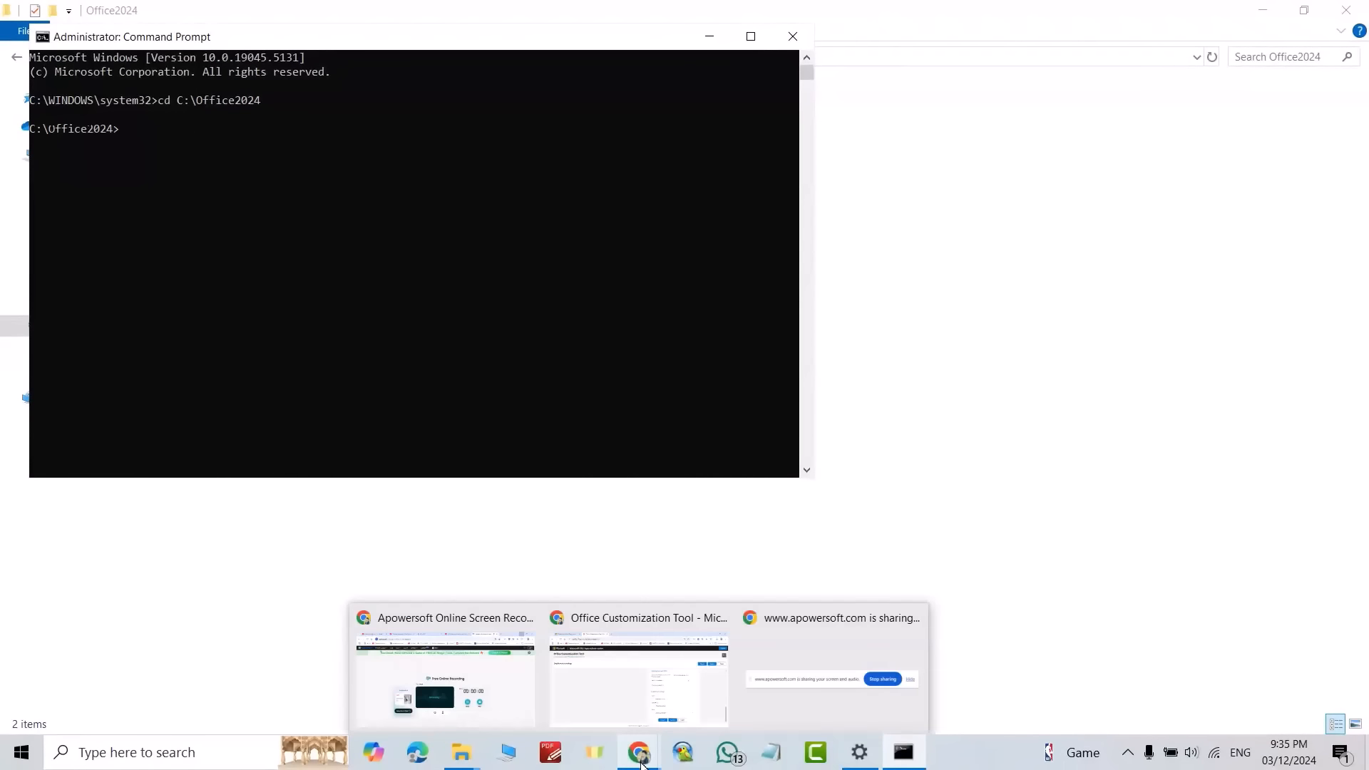
{"action": "left_click", "coordinate": [623, 718]}
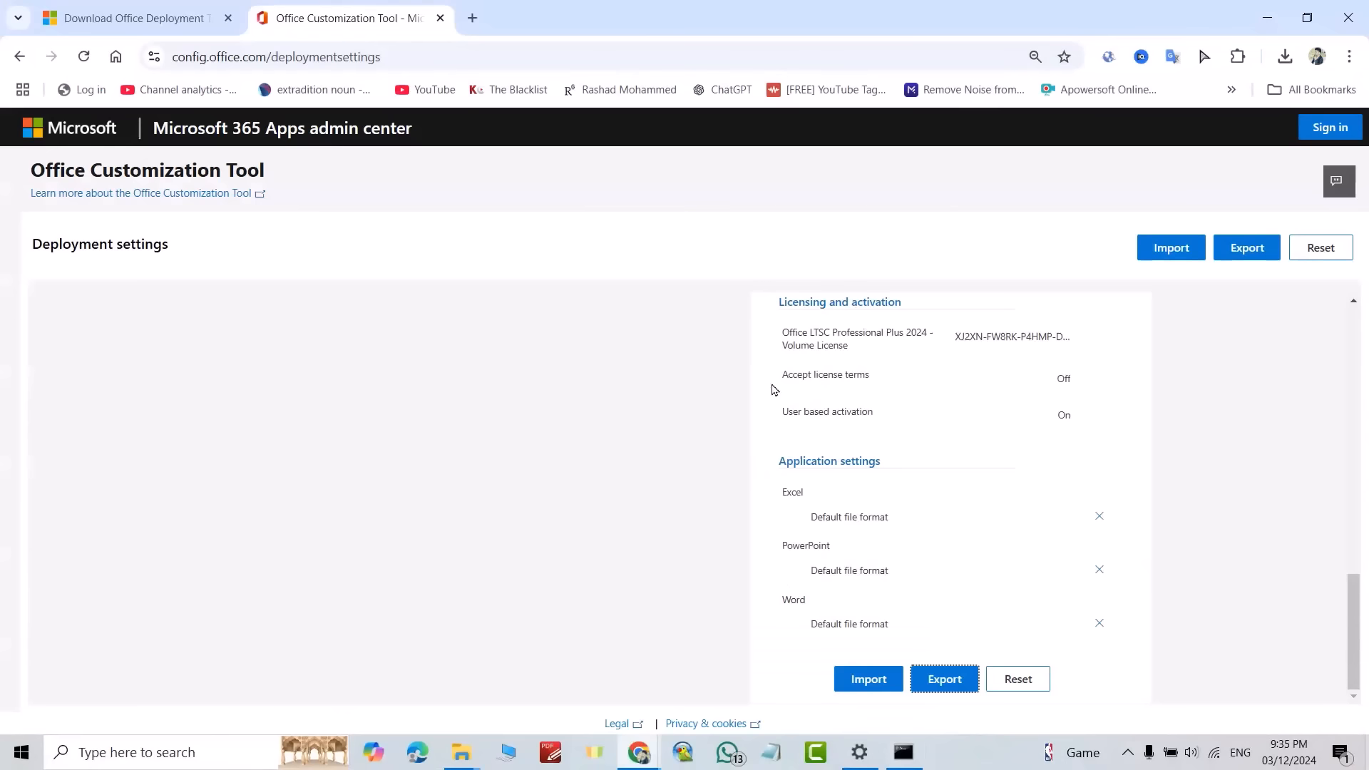
{"action": "left_click", "coordinate": [471, 18]}
{"action": "left_click", "coordinate": [555, 366]}
{"action": "type", "text": "deploy office 2024"}
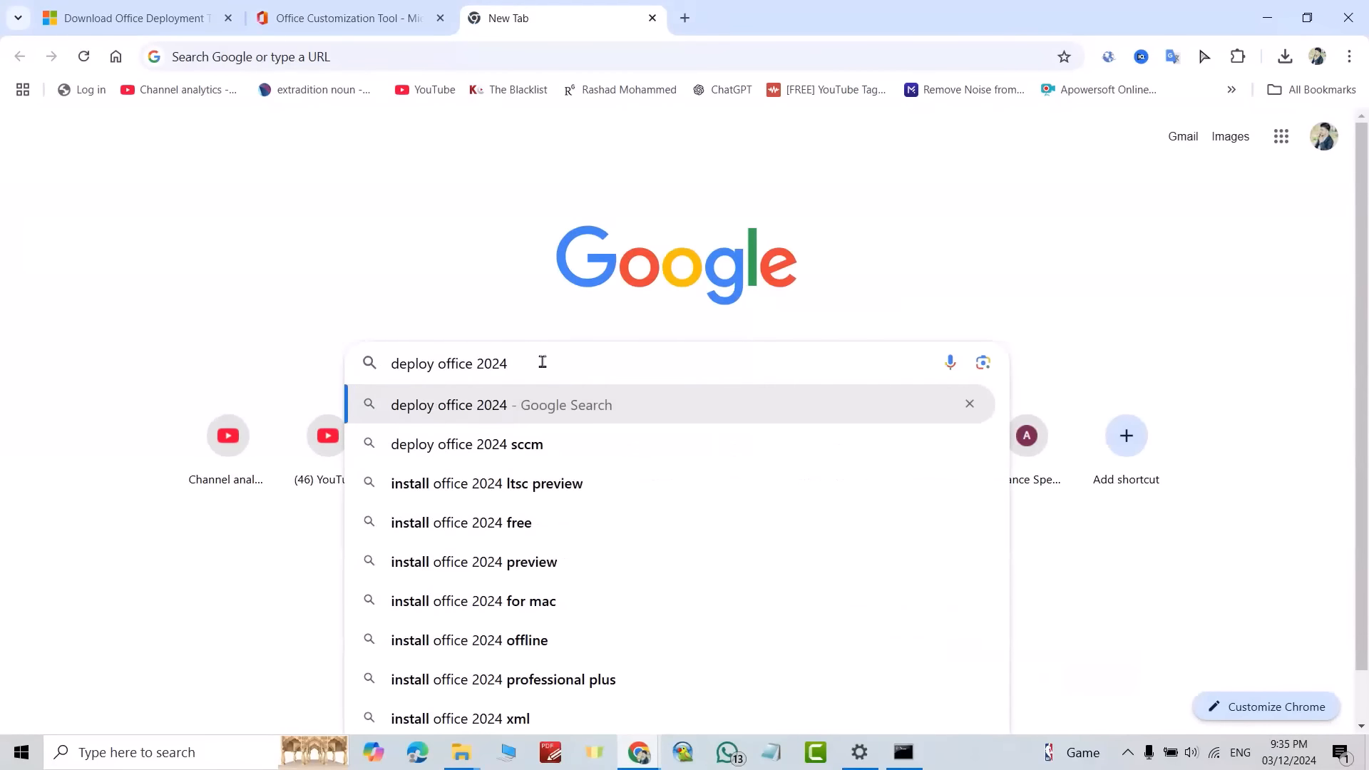
{"action": "key", "text": "Return"}
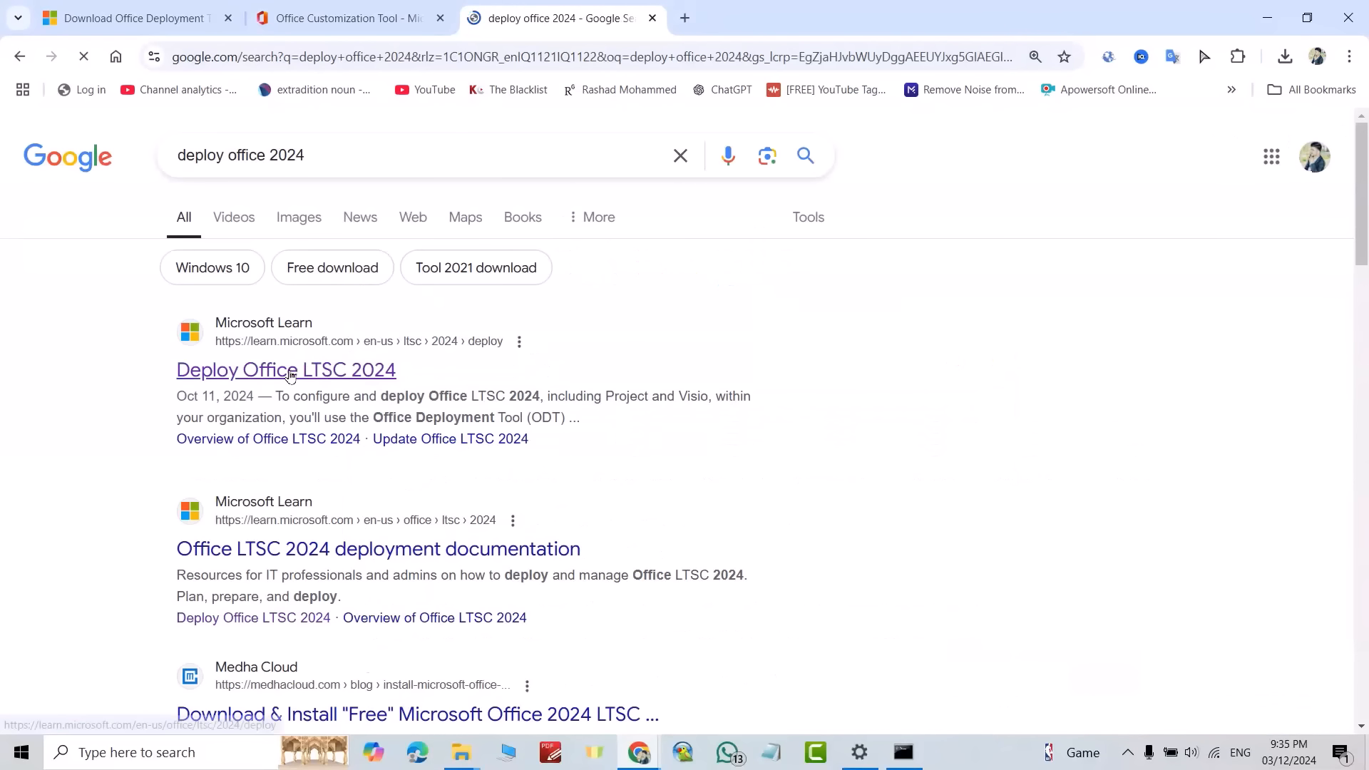
{"action": "left_click", "coordinate": [303, 370]}
Copy the command "setup /configure configuration.xml" from the article's install section and run it in Command Prompt
{"action": "scroll", "coordinate": [672, 382], "scroll_direction": "down", "scroll_amount": 8}
{"action": "scroll", "coordinate": [688, 393], "scroll_direction": "down", "scroll_amount": 20}
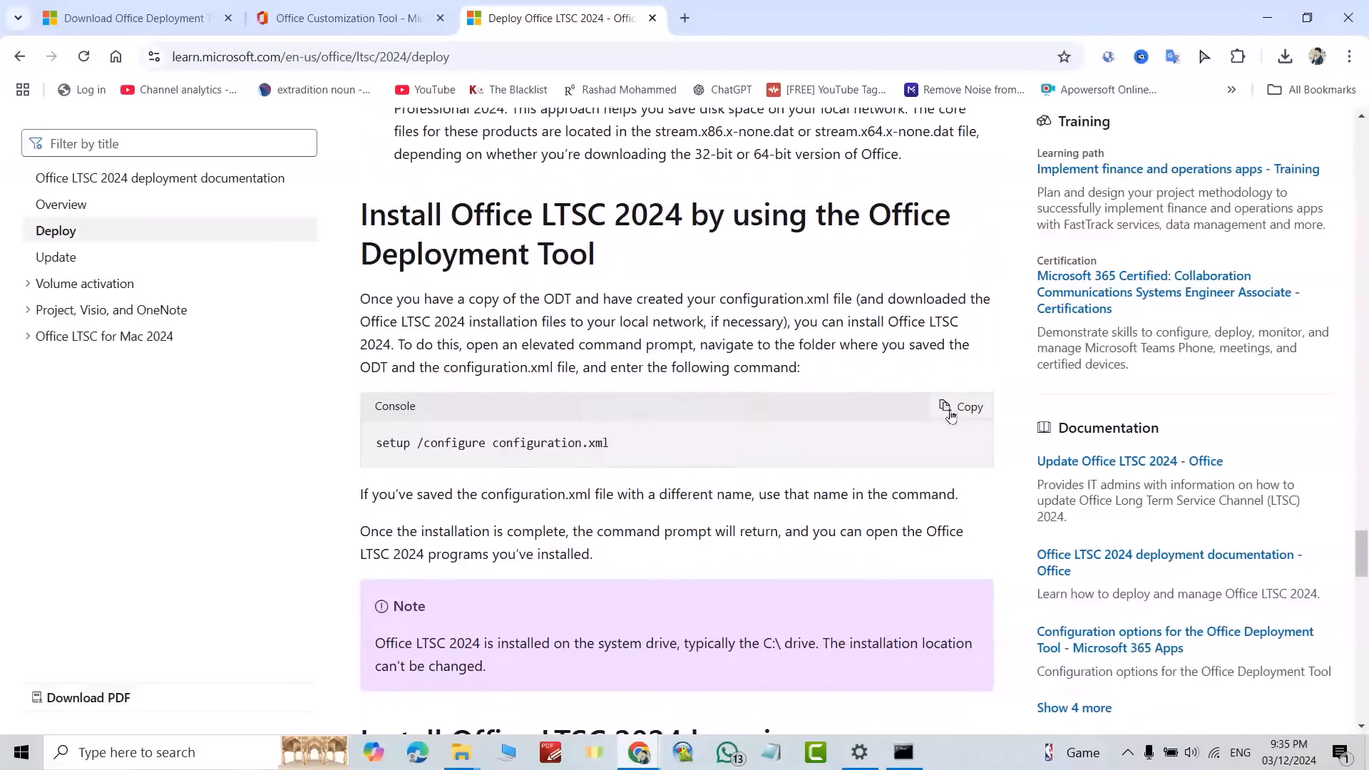
{"action": "left_click", "coordinate": [963, 406]}
{"action": "left_click", "coordinate": [903, 752]}
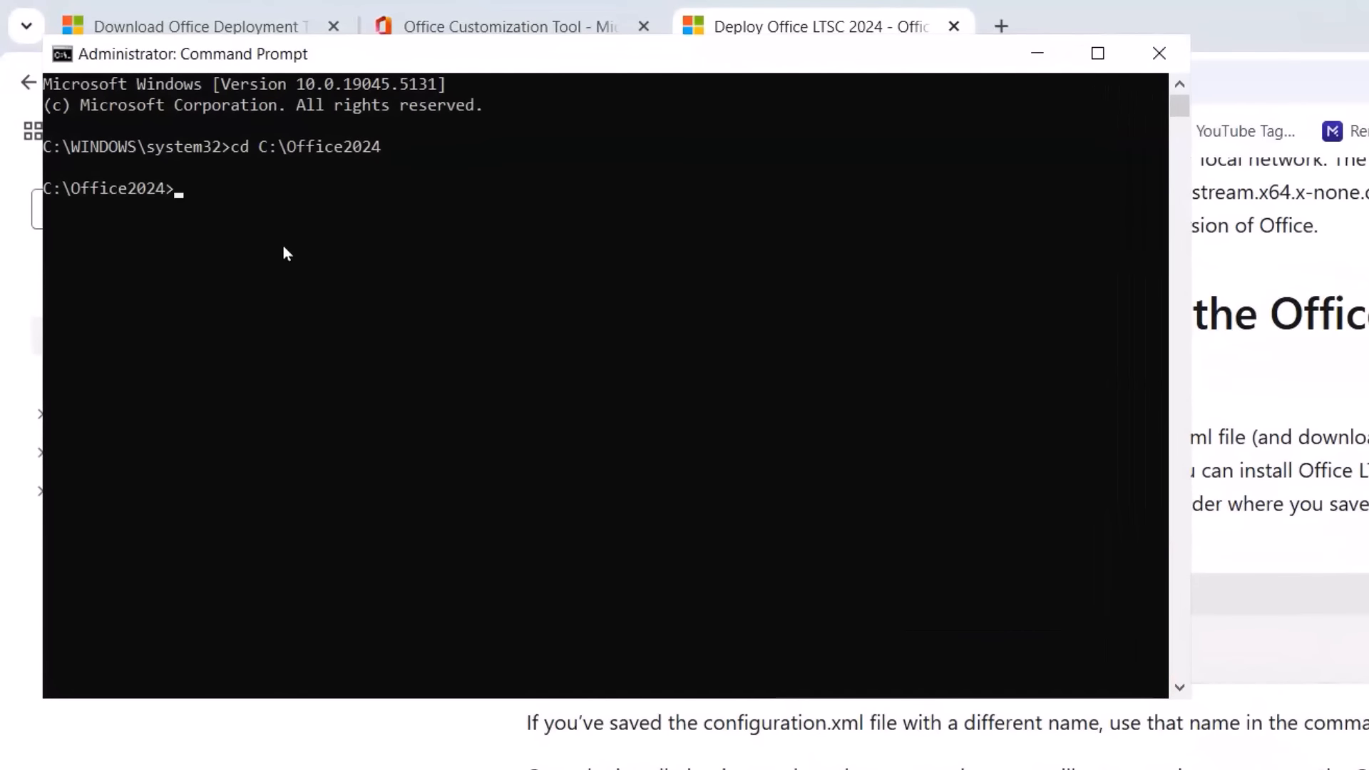
{"action": "key", "text": "ctrl+v"}
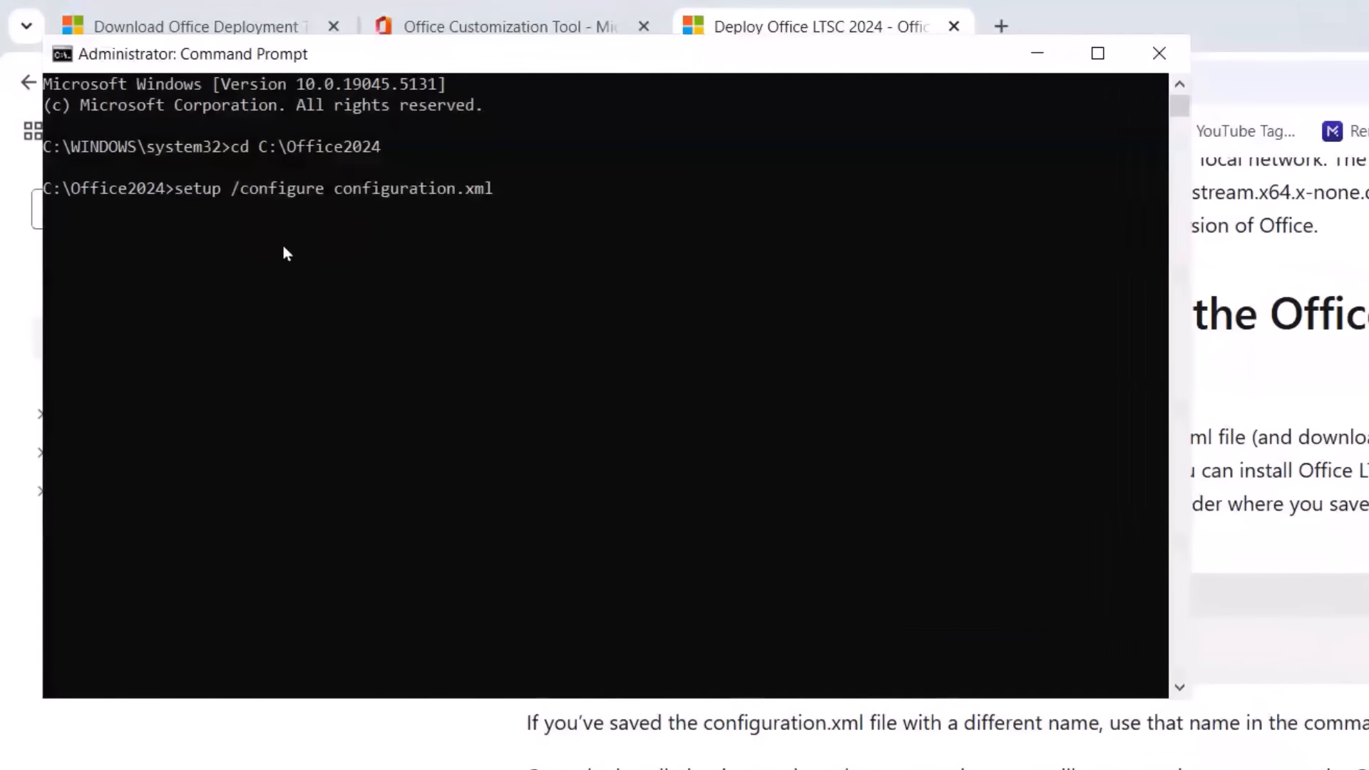
{"action": "key", "text": "Return"}
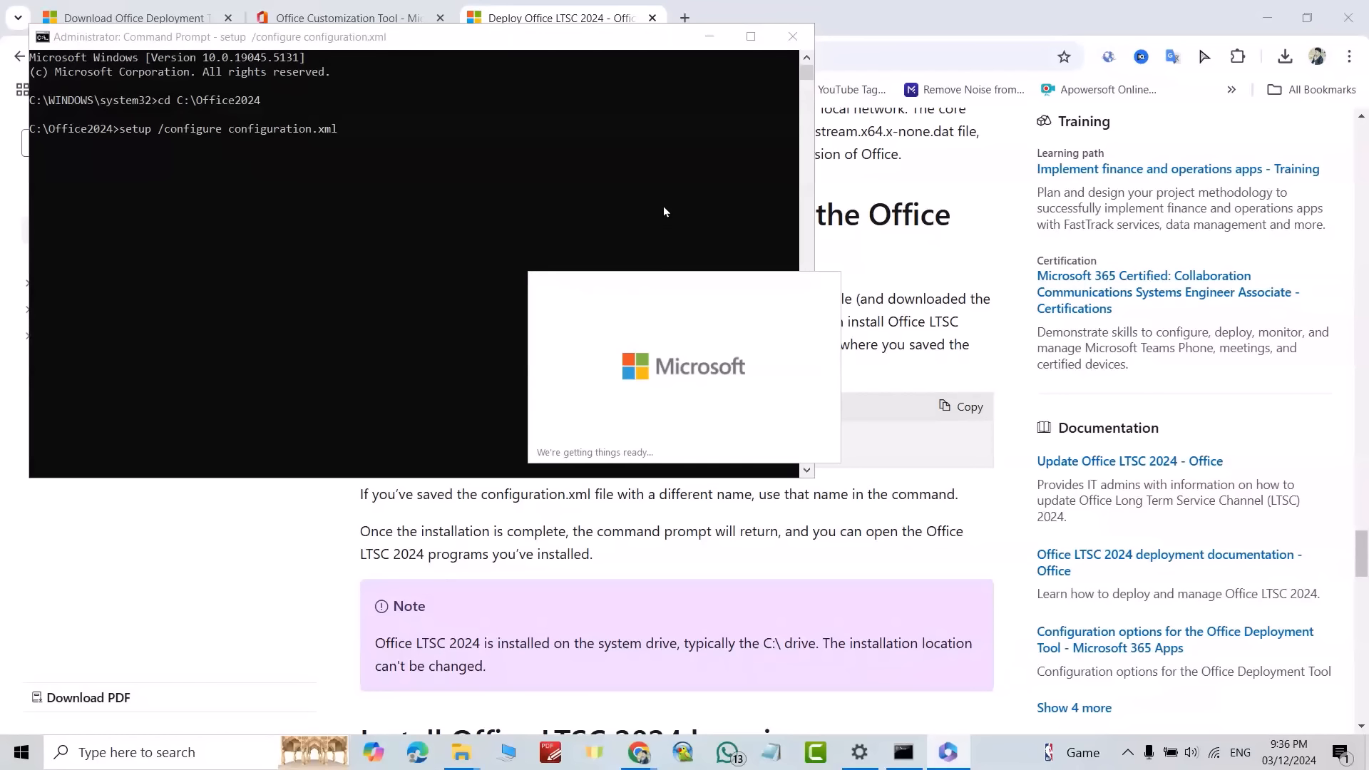
Minimize the Command Prompt window and close the Office installer once the installation completes
{"action": "left_click", "coordinate": [710, 37]}
{"action": "left_click", "coordinate": [483, 443]}
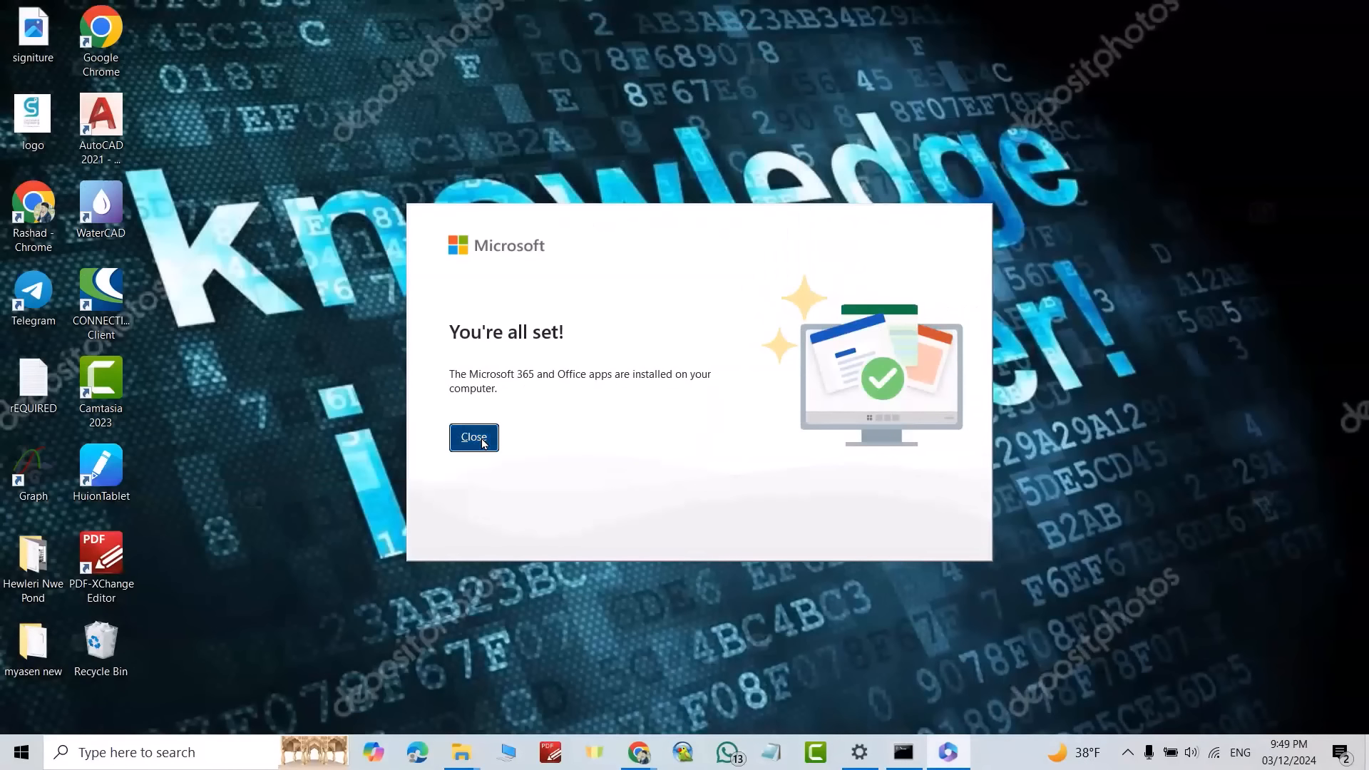
Open the Windows search
{"action": "left_click", "coordinate": [140, 753]}
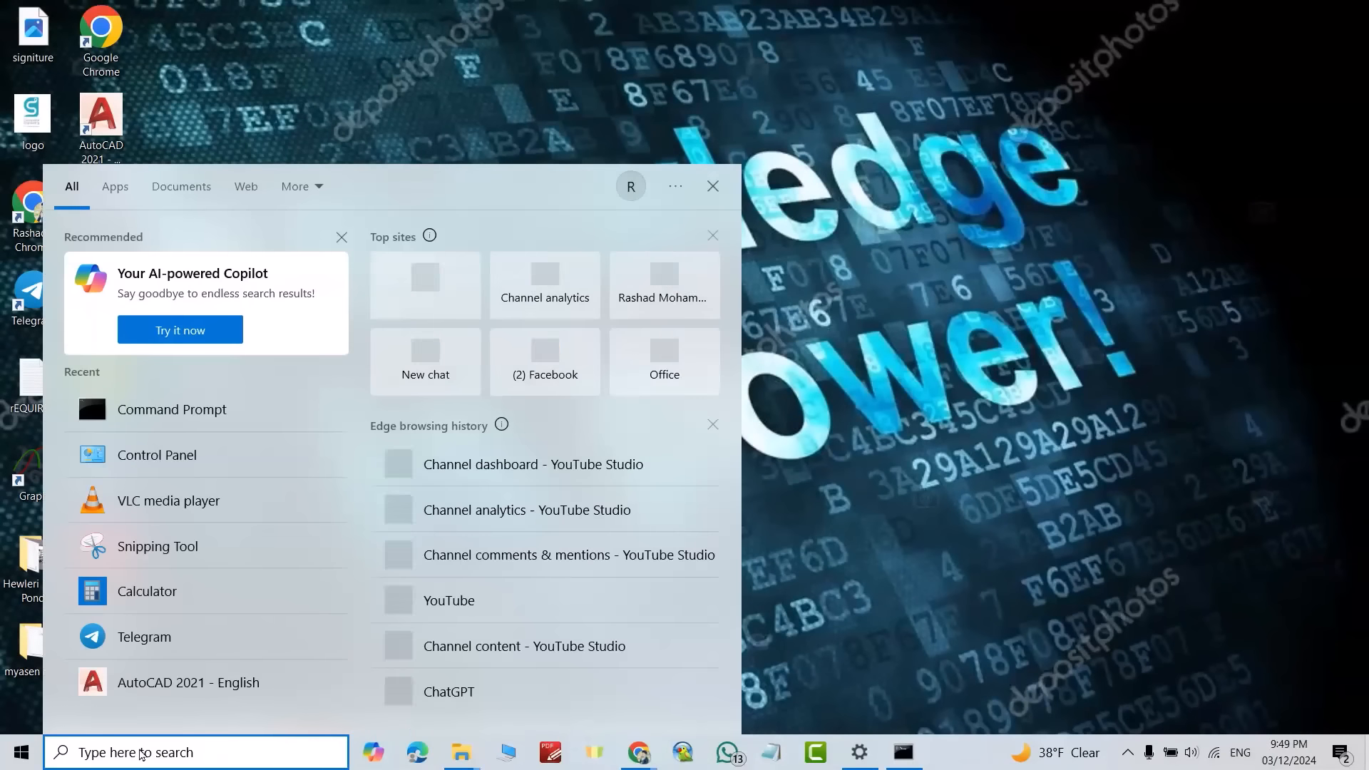